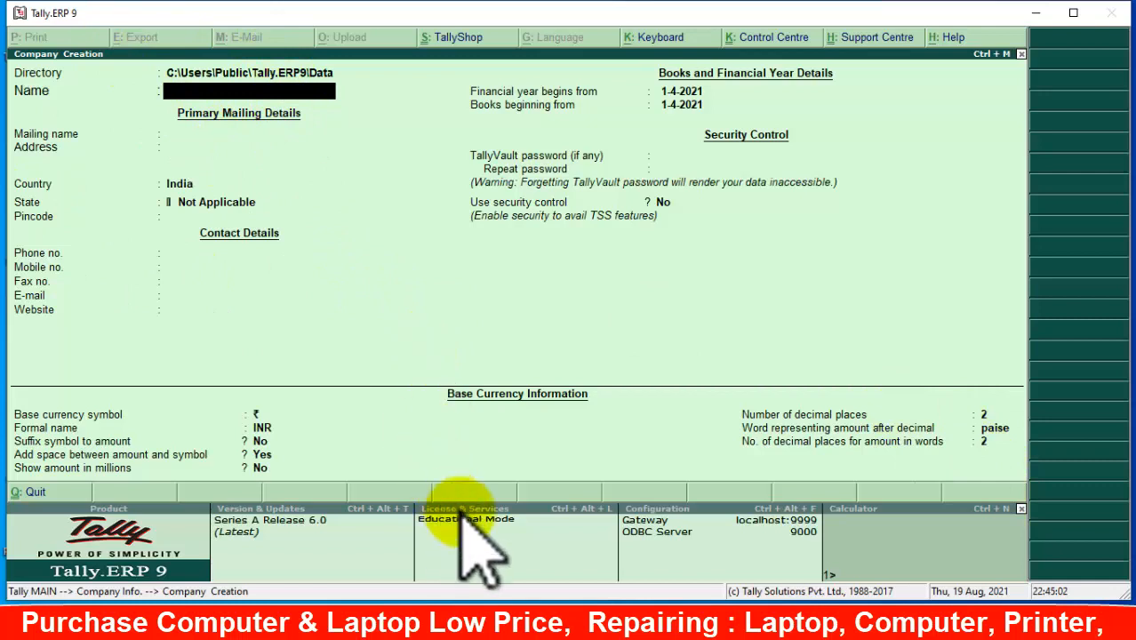
{"action": "left_click", "coordinate": [511, 620]}
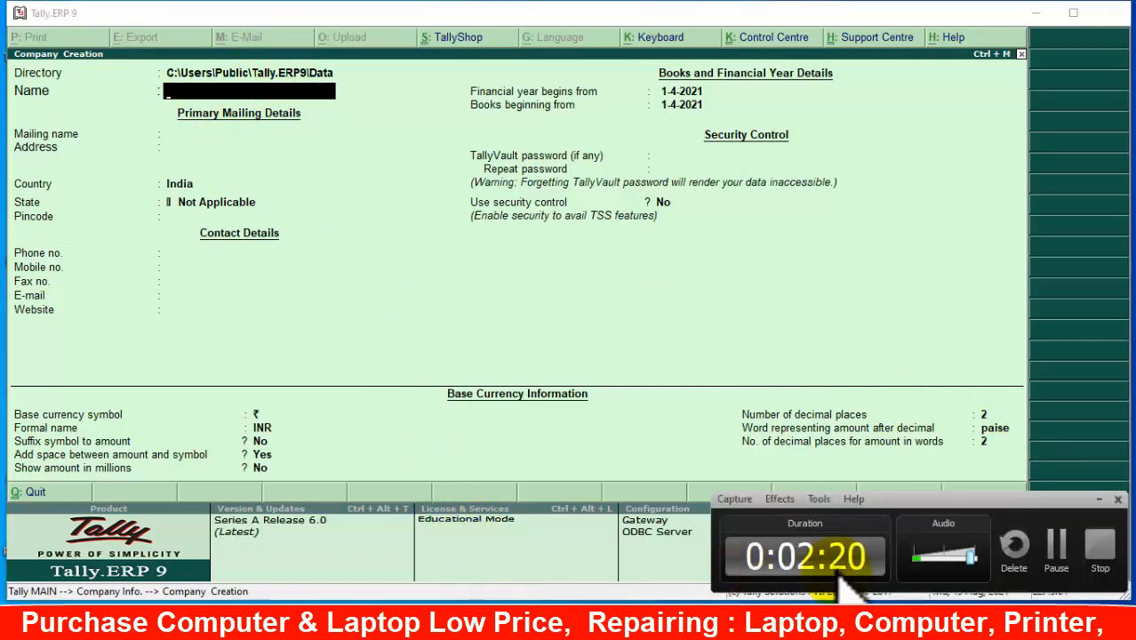
{"action": "left_click", "coordinate": [1077, 569]}
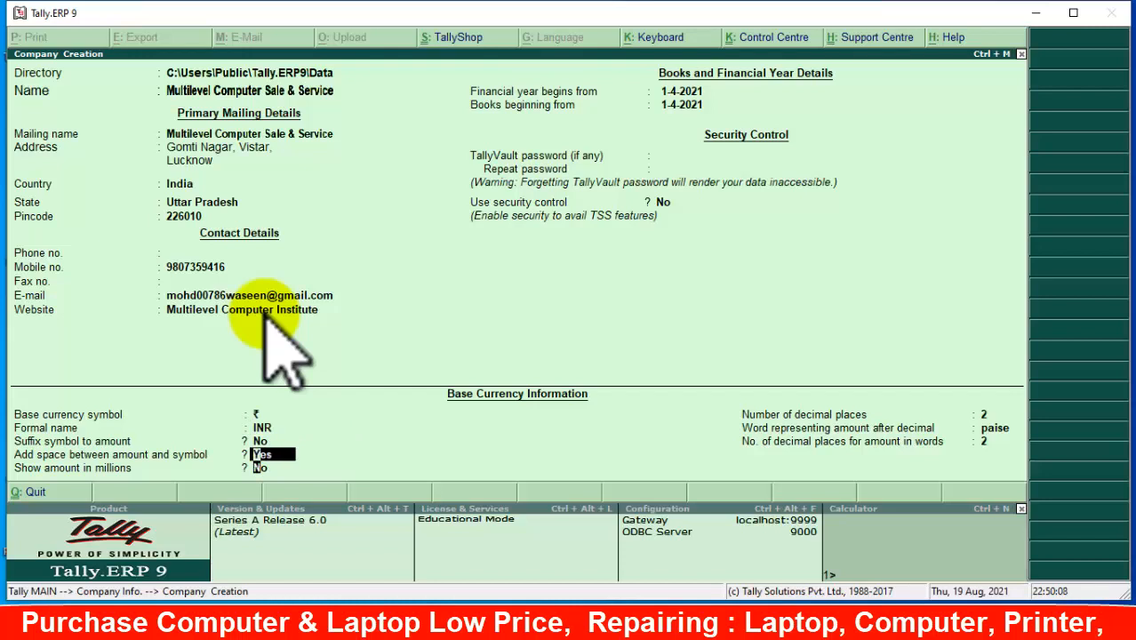
- Accept the remaining base currency defaults and finish creating the company Multilevel Computer Sale & Service
{"action": "key", "text": "Return"}
{"action": "key", "text": "Return"}
{"action": "key", "text": "Return"}
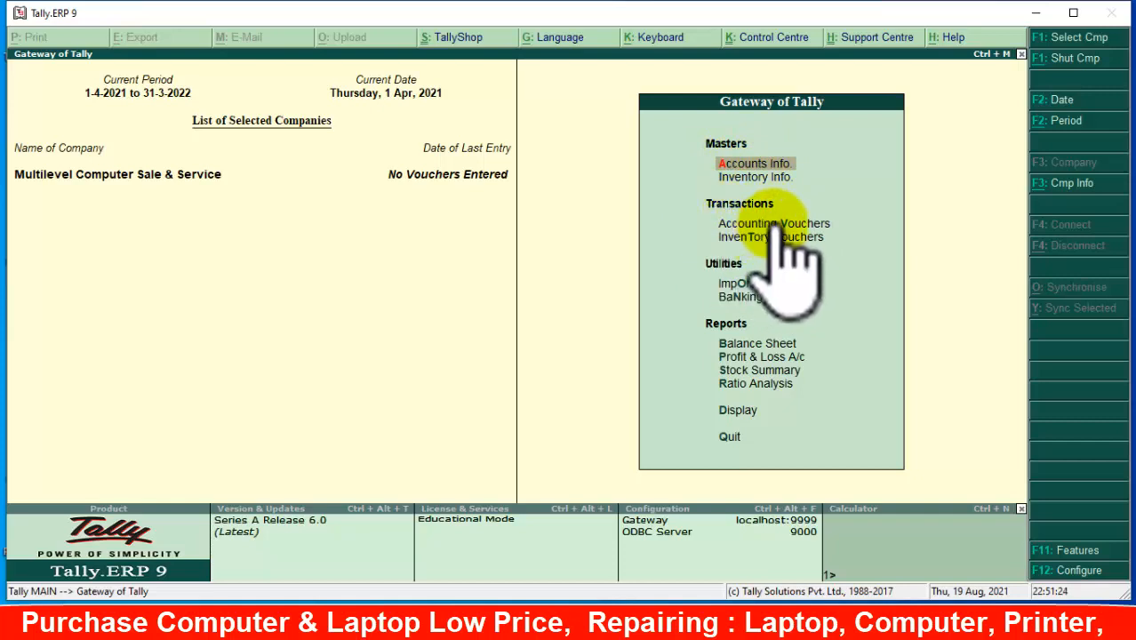
- Create a single ledger named Sale Ledger under Sales Accounts, leaving its opening balance empty
{"action": "left_click", "coordinate": [775, 165]}
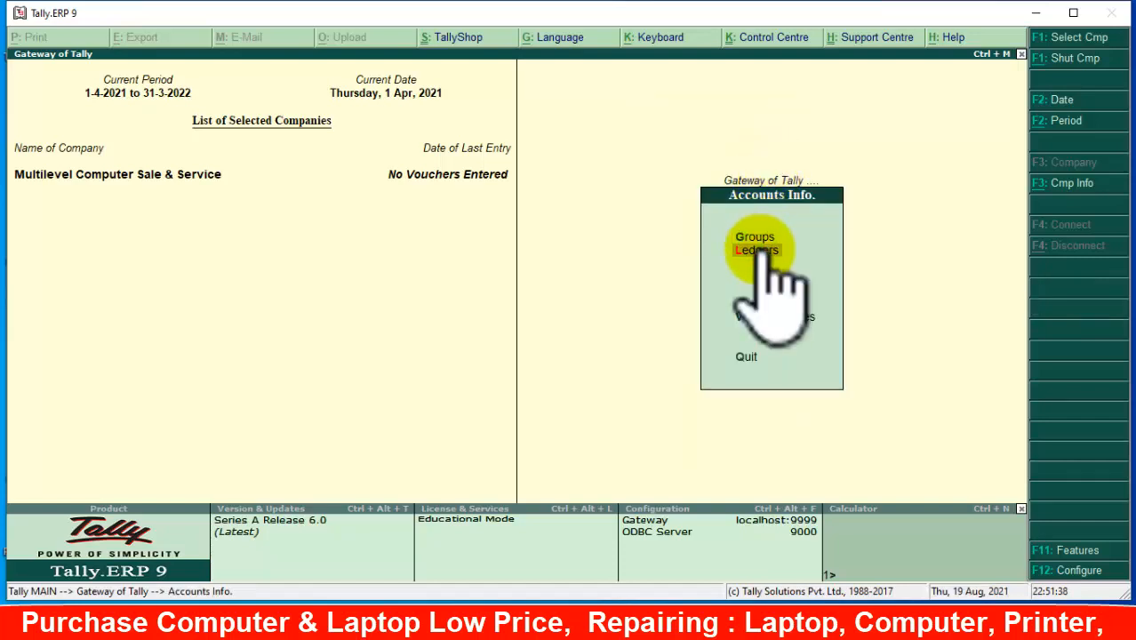
{"action": "left_click", "coordinate": [763, 253]}
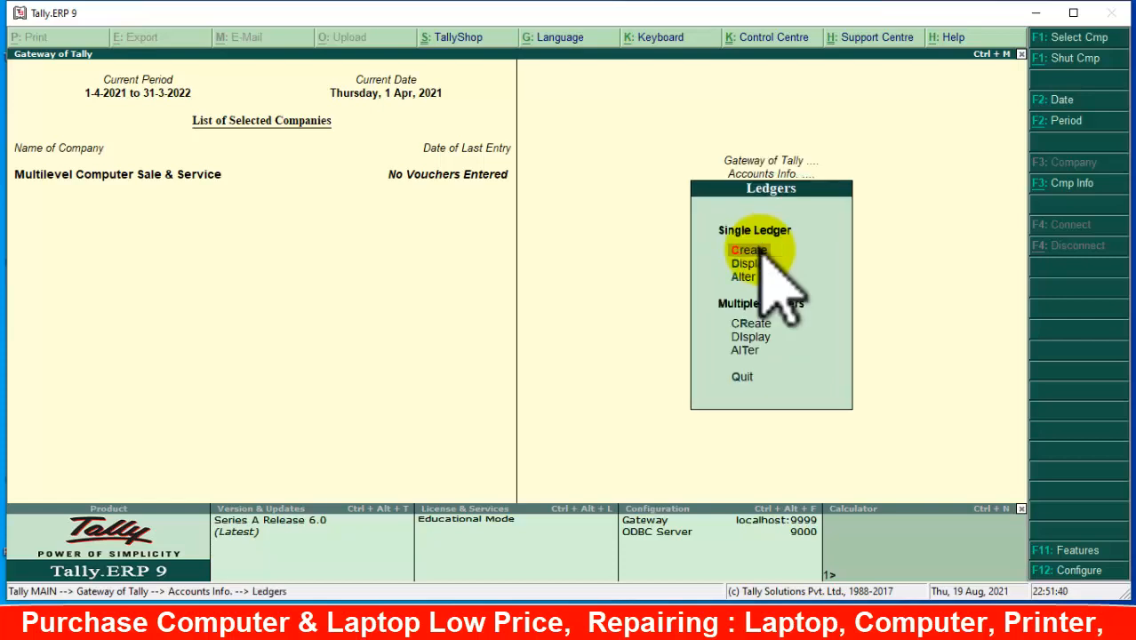
{"action": "left_click", "coordinate": [756, 254]}
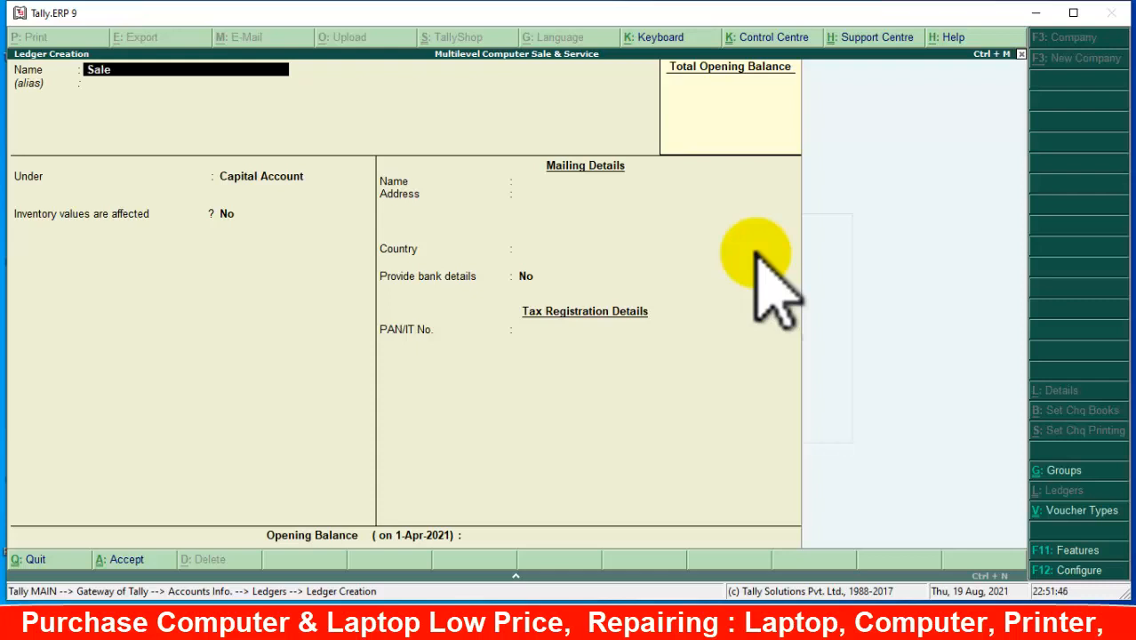
{"action": "type", "text": "Sale Ledger"}
{"action": "key", "text": "Return"}
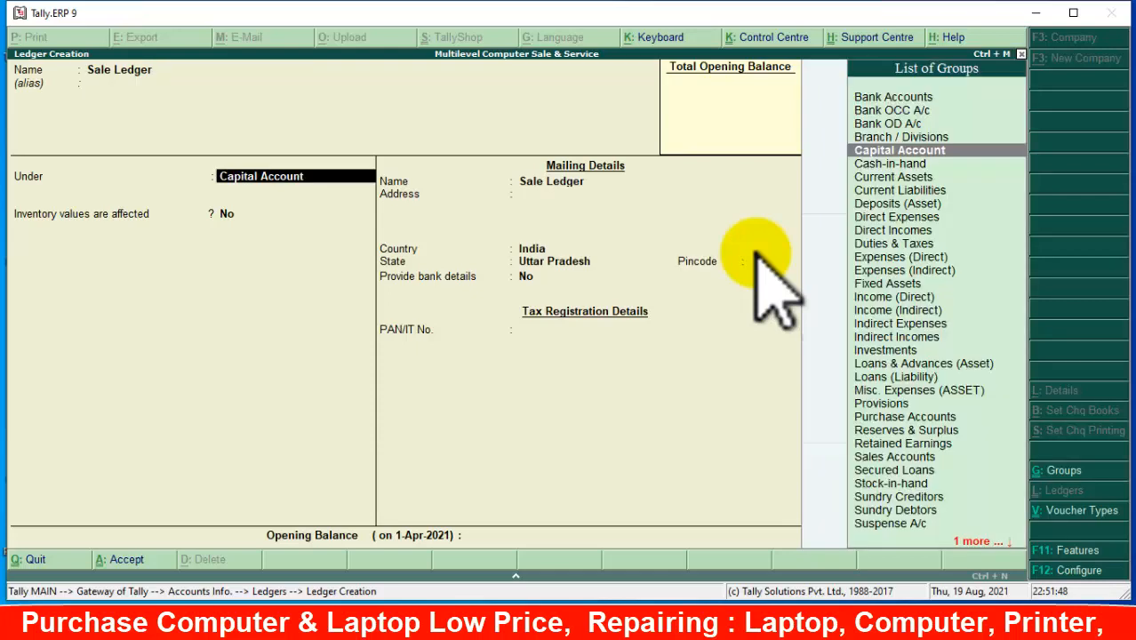
{"action": "type", "text": "Sa"}
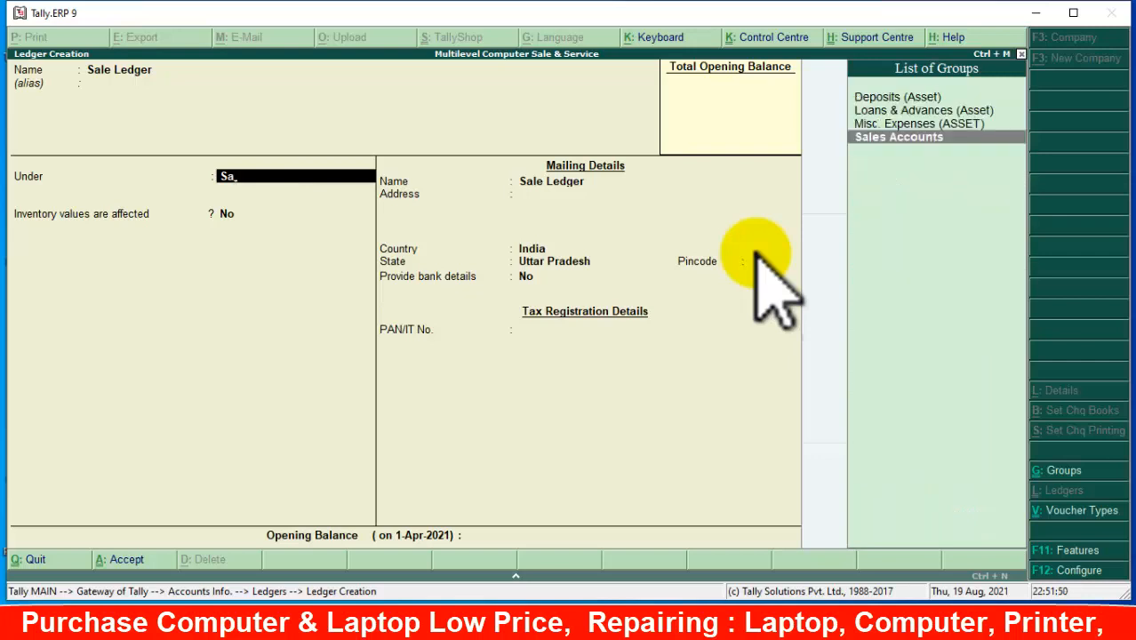
{"action": "key", "text": "Return"}
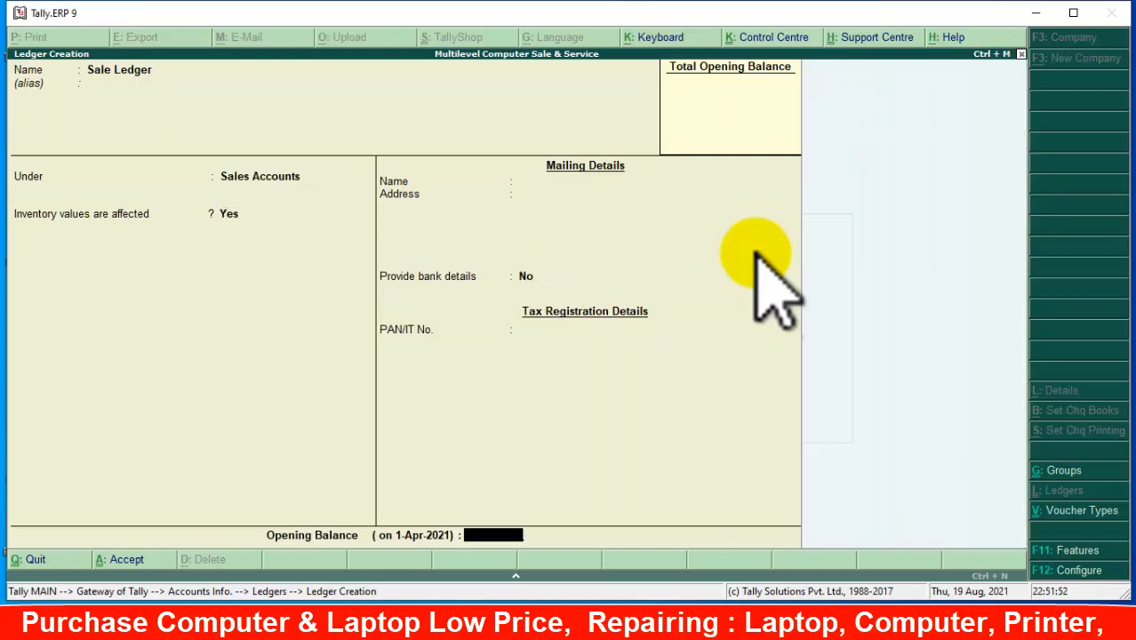
{"action": "key", "text": "Return"}
{"action": "key", "text": "Return"}
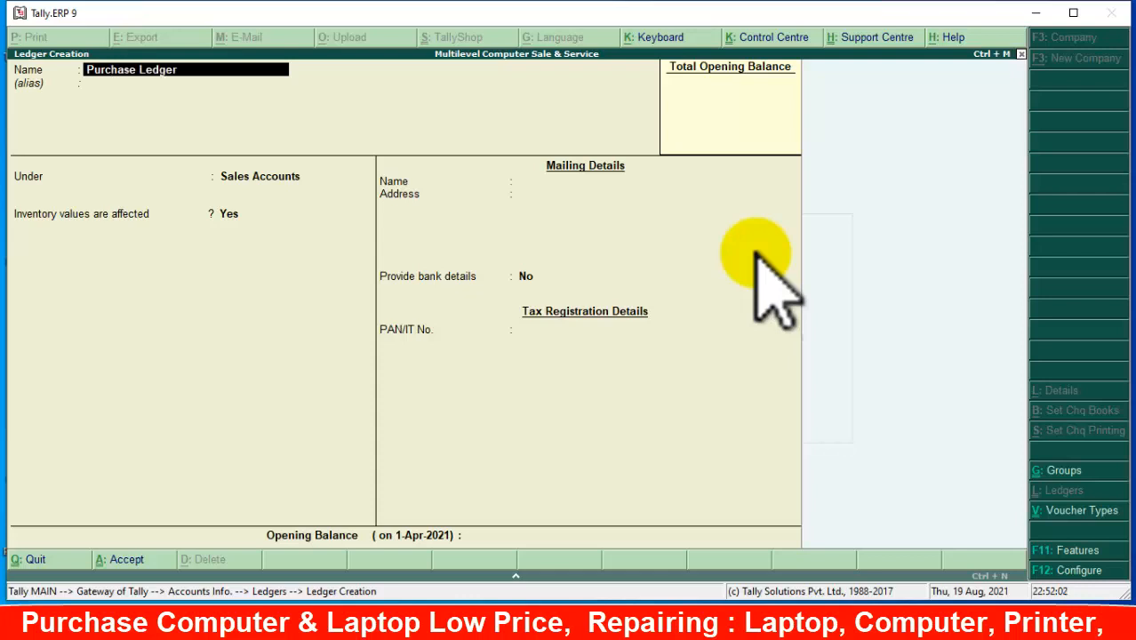
- Create the Purchase Ledger under the Purchase Accounts group, keeping the remaining default settings
{"action": "key", "text": "Return"}
{"action": "key", "text": "Return"}
{"action": "type", "text": "Pu"}
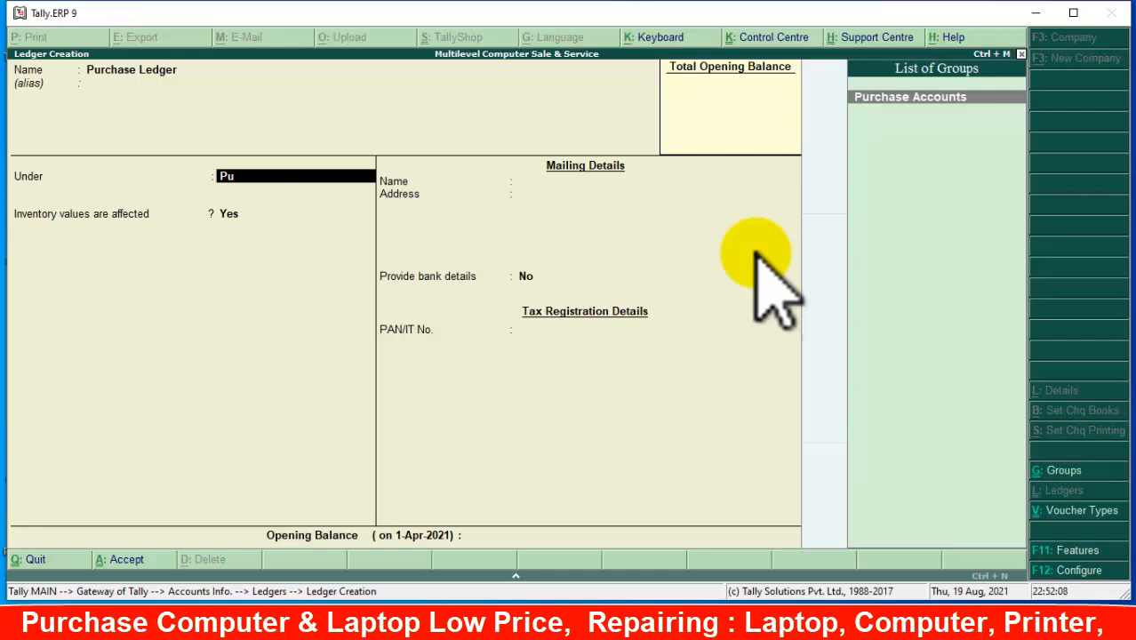
{"action": "key", "text": "Return"}
{"action": "key", "text": "Return"}
{"action": "key", "text": "Return"}
{"action": "key", "text": "Return"}
{"action": "key", "text": "Return"}
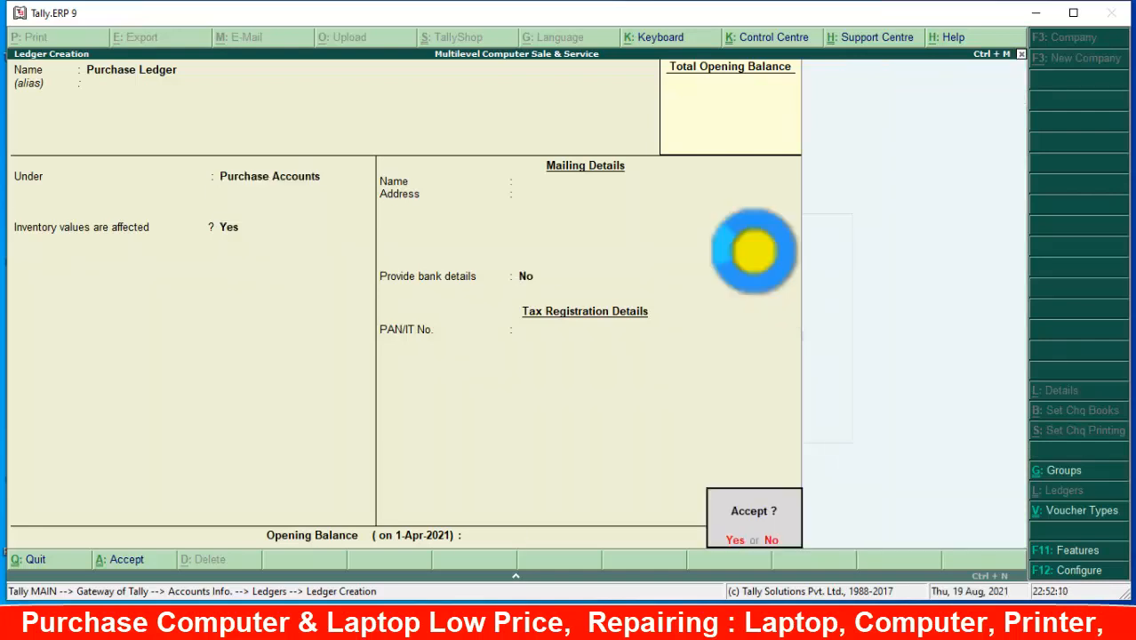
{"action": "key", "text": "Return"}
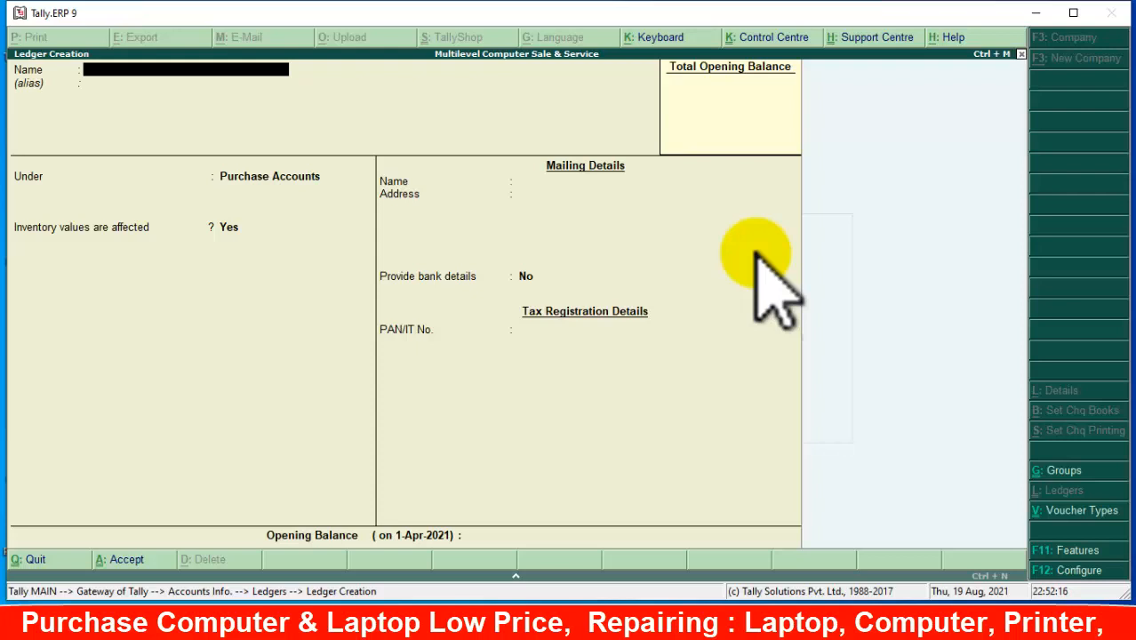
- Name the next new ledger Party (Purchase), without an alias
{"action": "type", "text": "Party (Purchase\\\\\\\\\\\\\\\\\\\\\\\\\\\\"}
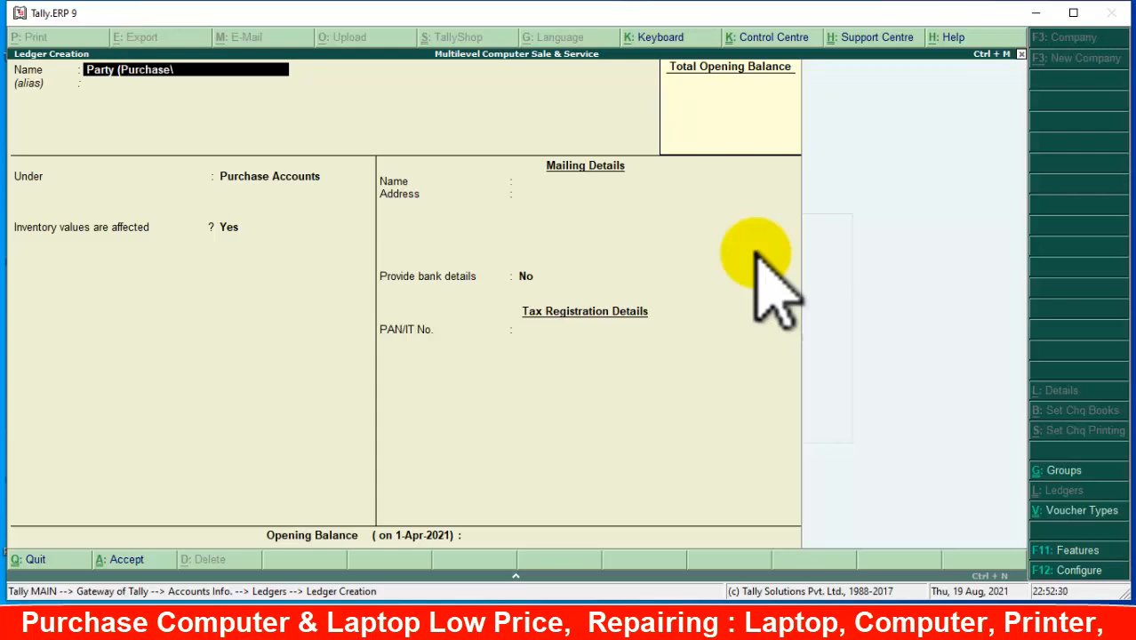
{"action": "key", "text": "BackSpace"}
{"action": "key", "text": "BackSpace"}
{"action": "key", "text": "BackSpace"}
{"action": "key", "text": "BackSpace"}
{"action": "key", "text": "BackSpace"}
{"action": "key", "text": "BackSpace"}
{"action": "key", "text": "BackSpace"}
{"action": "key", "text": "BackSpace"}
{"action": "key", "text": "BackSpace"}
{"action": "key", "text": "BackSpace"}
{"action": "key", "text": "BackSpace"}
{"action": "key", "text": "BackSpace"}
{"action": "key", "text": "BackSpace"}
{"action": "key", "text": "BackSpace"}
{"action": "type", "text": "("}
{"action": "key", "text": "BackSpace"}
{"action": "type", "text": ")"}
{"action": "key", "text": "Return"}
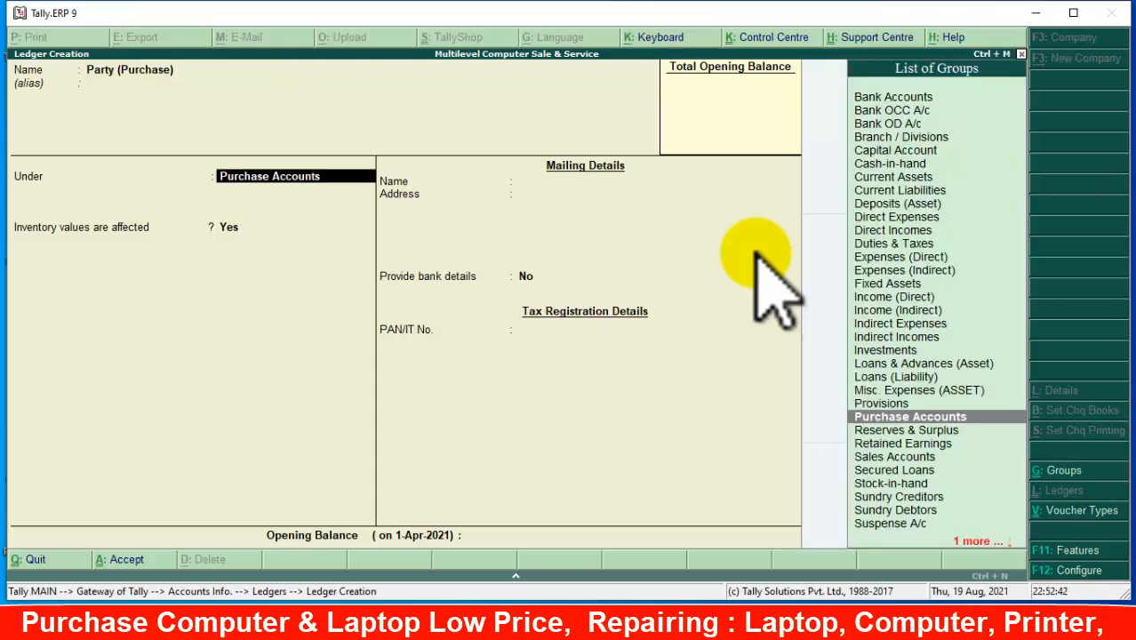
- Place the Party (Purchase) ledger under Sundry Creditors and save it with the default mailing, bank and tax details
{"action": "type", "text": "Su"}
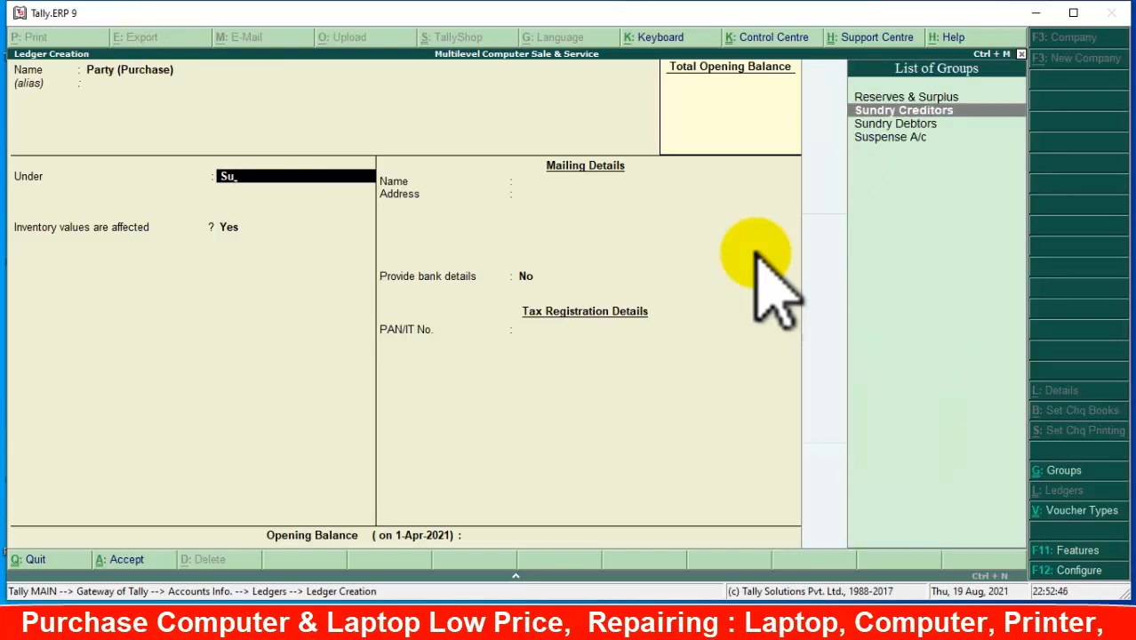
{"action": "key", "text": "Return"}
{"action": "key", "text": "Return"}
{"action": "key", "text": "Return"}
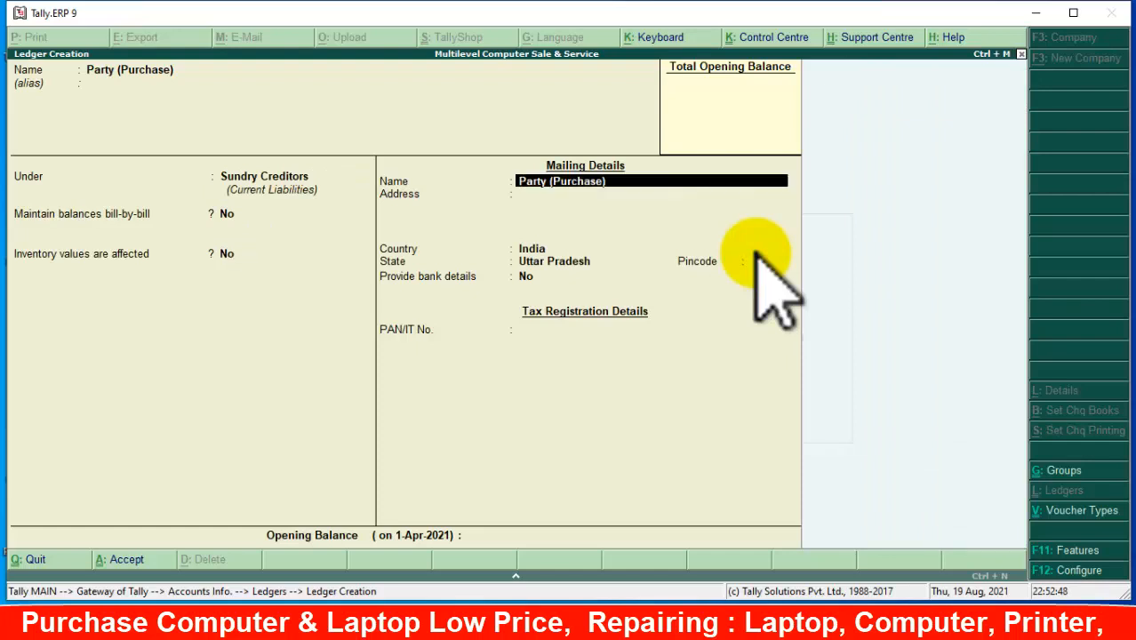
{"action": "key", "text": "Return"}
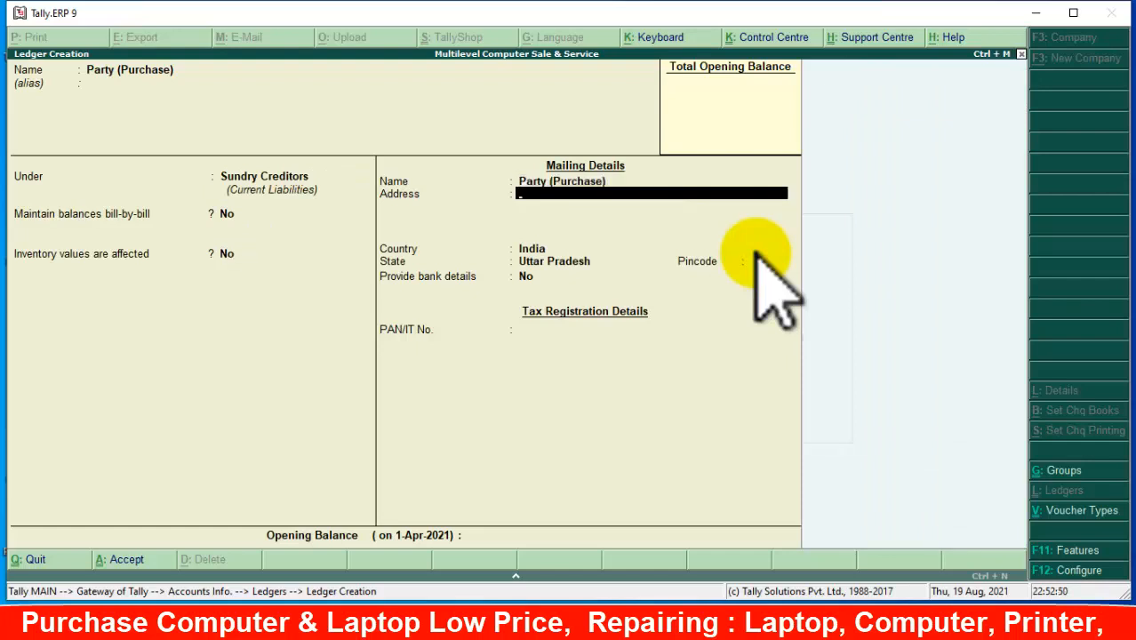
{"action": "key", "text": "Return"}
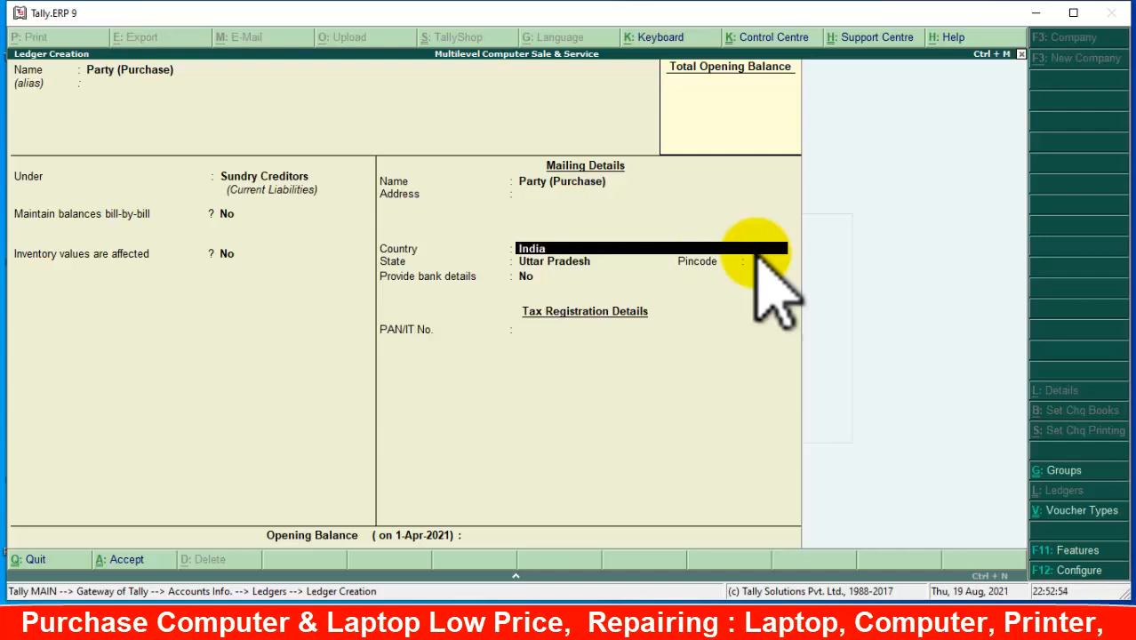
{"action": "key", "text": "Return"}
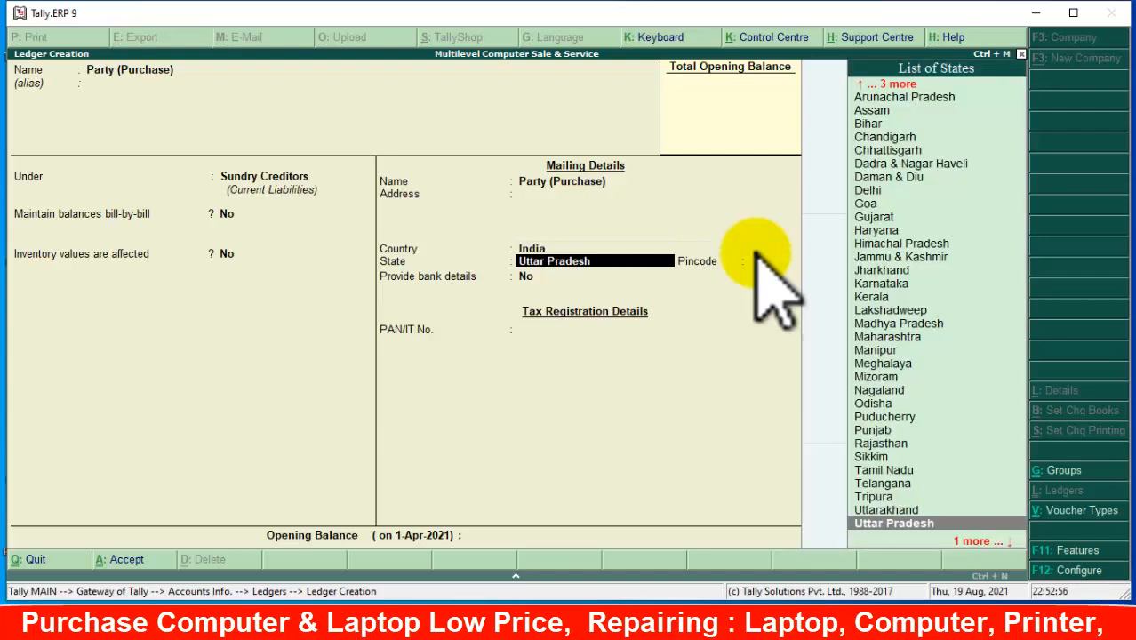
{"action": "key", "text": "Return"}
{"action": "key", "text": "Return"}
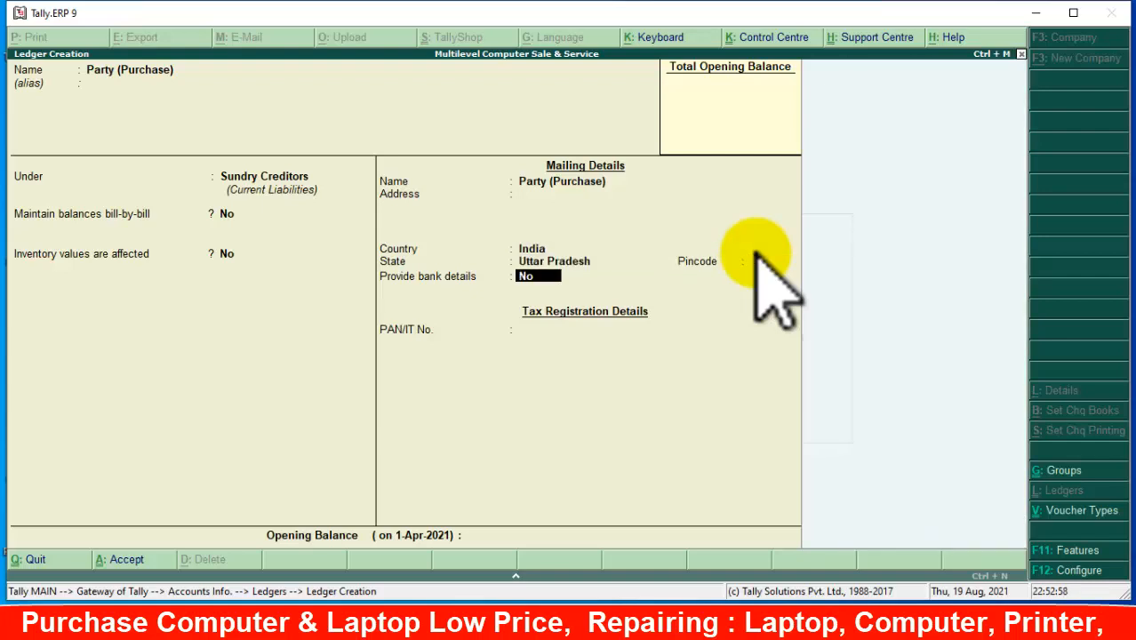
{"action": "key", "text": "Return"}
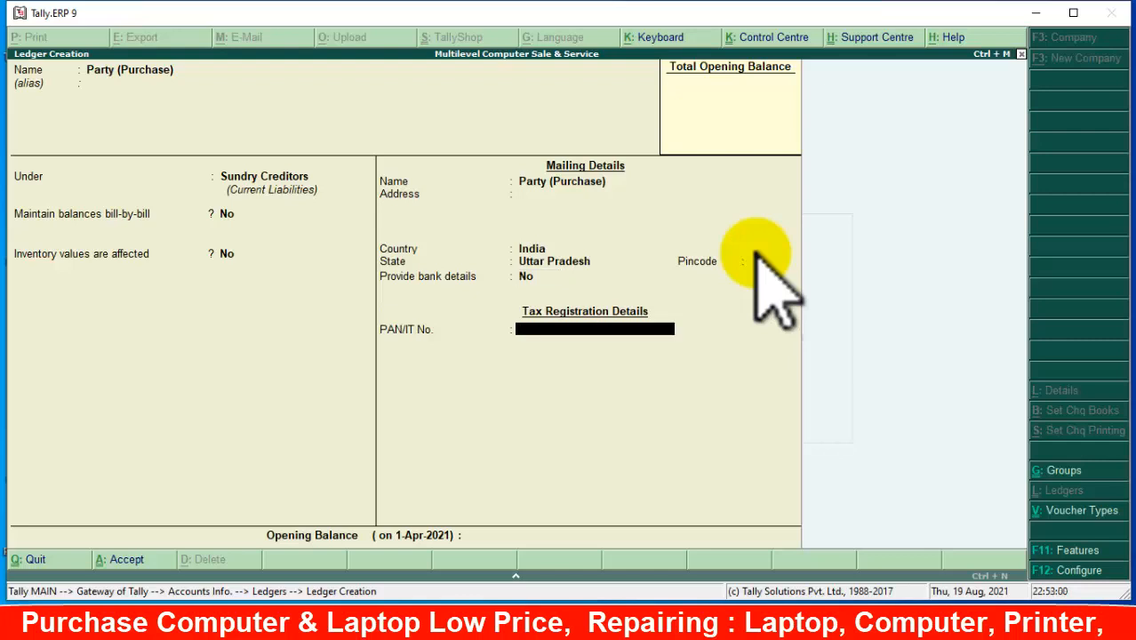
{"action": "key", "text": "Return"}
{"action": "key", "text": "Return"}
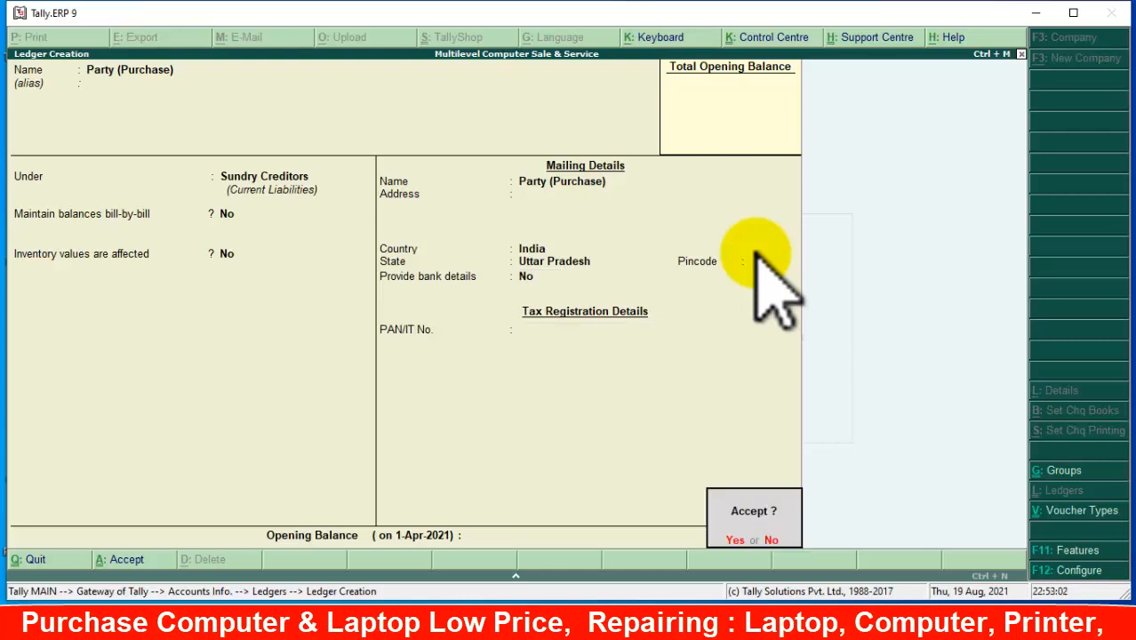
{"action": "left_click", "coordinate": [758, 258]}
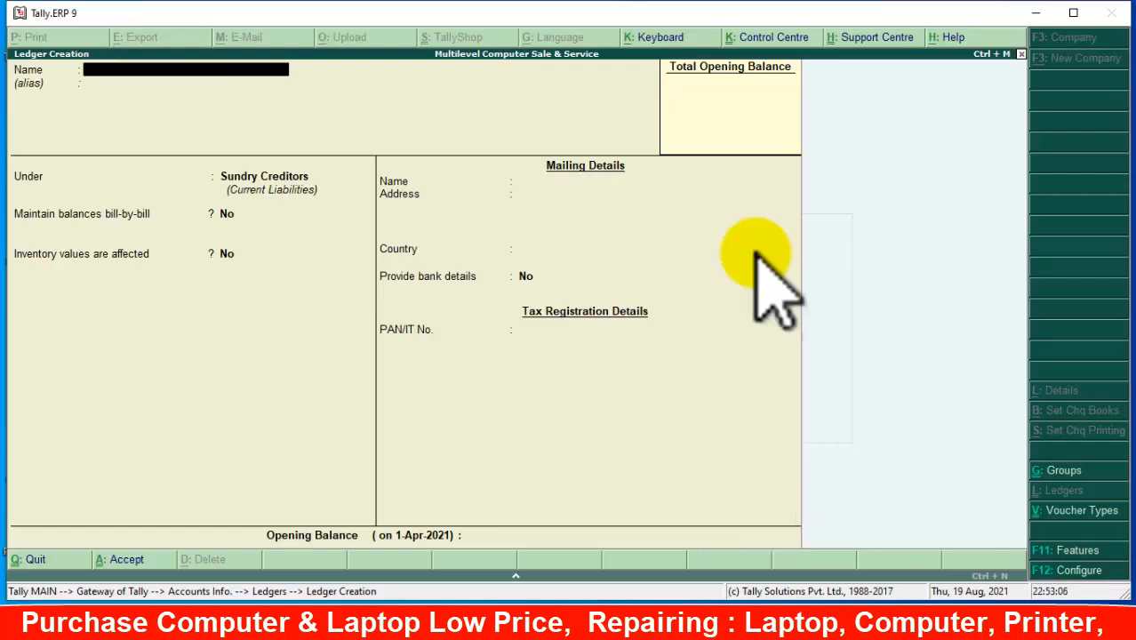
- Name the next new ledger Customer (Party), without an alias
{"action": "type", "text": "Customer (Oarty"}
{"action": "key", "text": "BackSpace"}
{"action": "key", "text": "BackSpace"}
{"action": "key", "text": "BackSpace"}
{"action": "key", "text": "BackSpace"}
{"action": "key", "text": "BackSpace"}
{"action": "type", "text": "Party"}
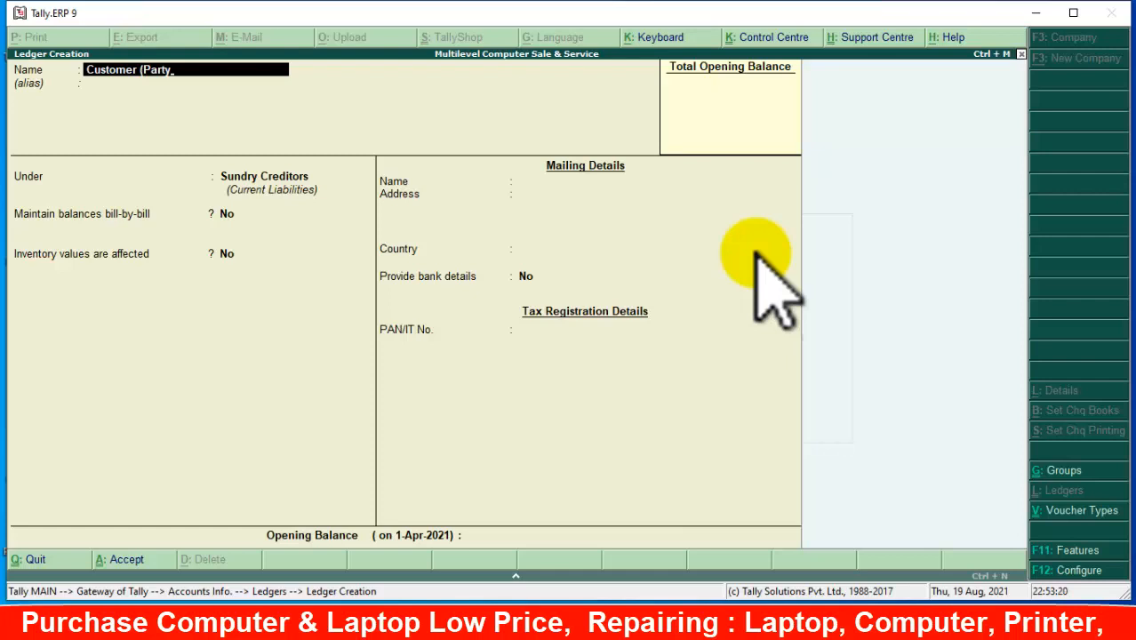
{"action": "type", "text": ")"}
{"action": "key", "text": "Return"}
{"action": "key", "text": "Return"}
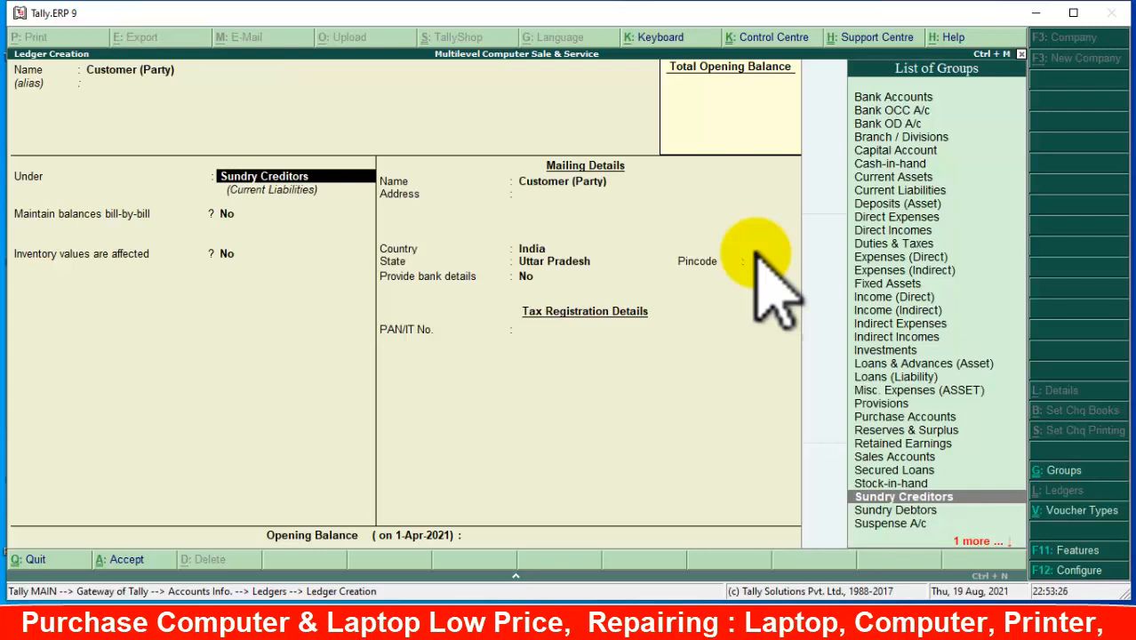
- Place the Customer (Party) ledger under Sundry Debtors, save it with default details, and leave ledger creation
{"action": "key", "text": "Down"}
{"action": "key", "text": "Return"}
{"action": "key", "text": "Return"}
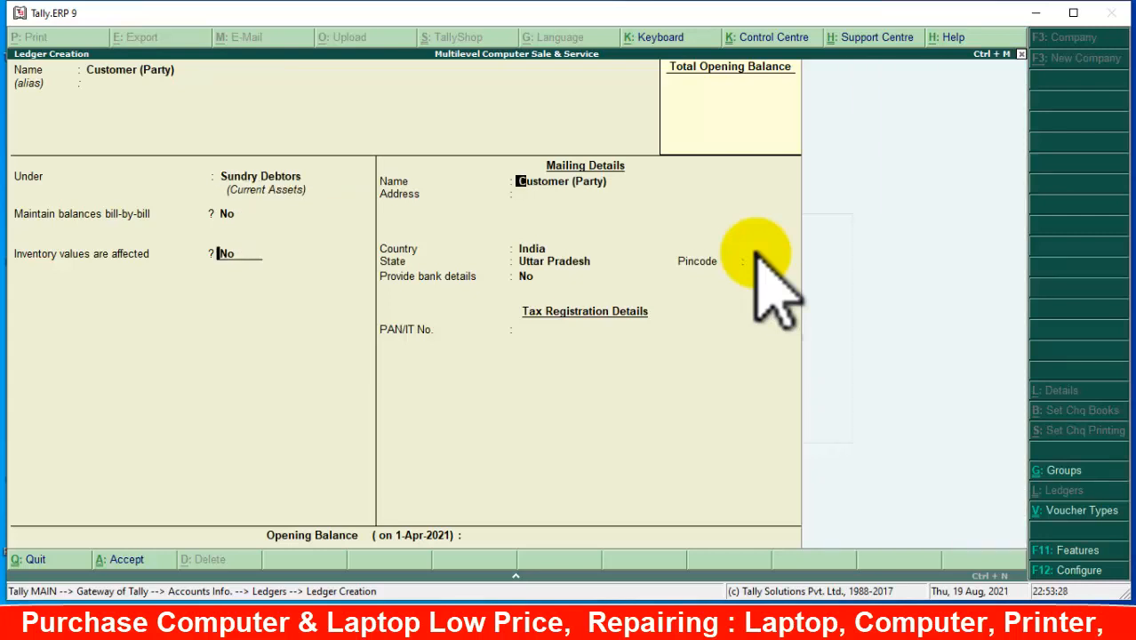
{"action": "key", "text": "Return"}
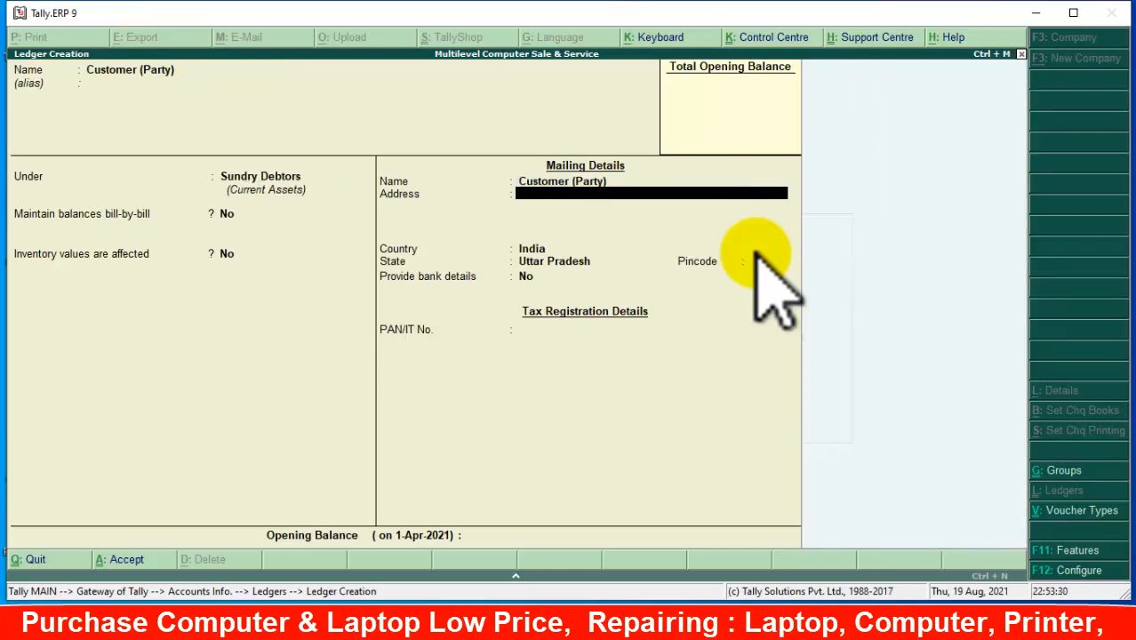
{"action": "key", "text": "Return"}
{"action": "key", "text": "Return"}
{"action": "key", "text": "Return"}
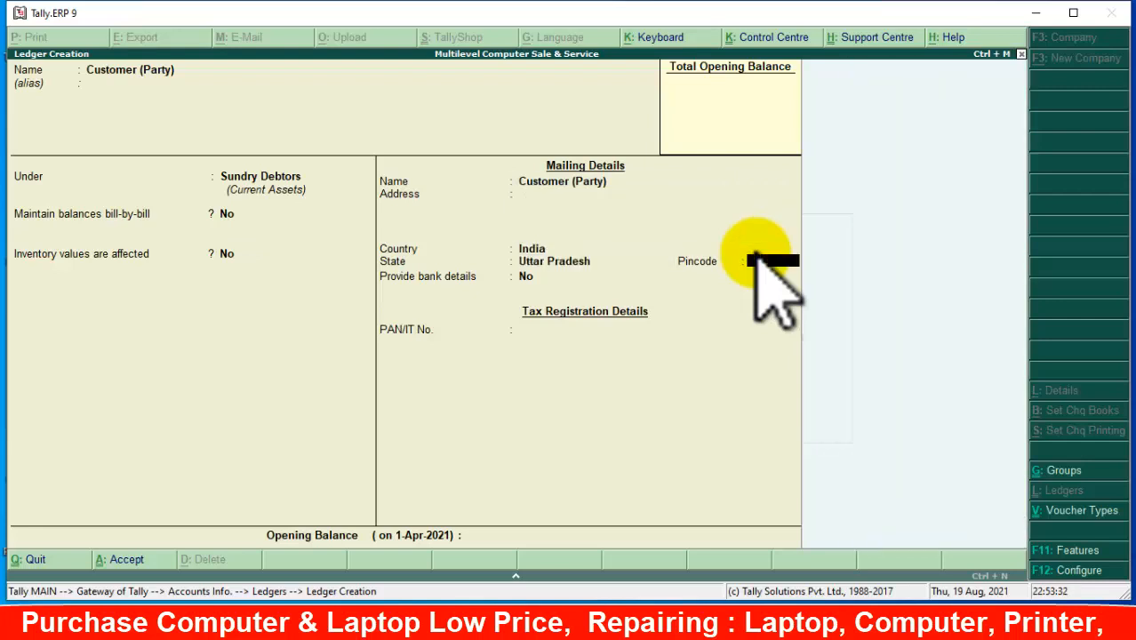
{"action": "key", "text": "Return"}
{"action": "key", "text": "Return"}
{"action": "key", "text": "Return"}
{"action": "key", "text": "Return"}
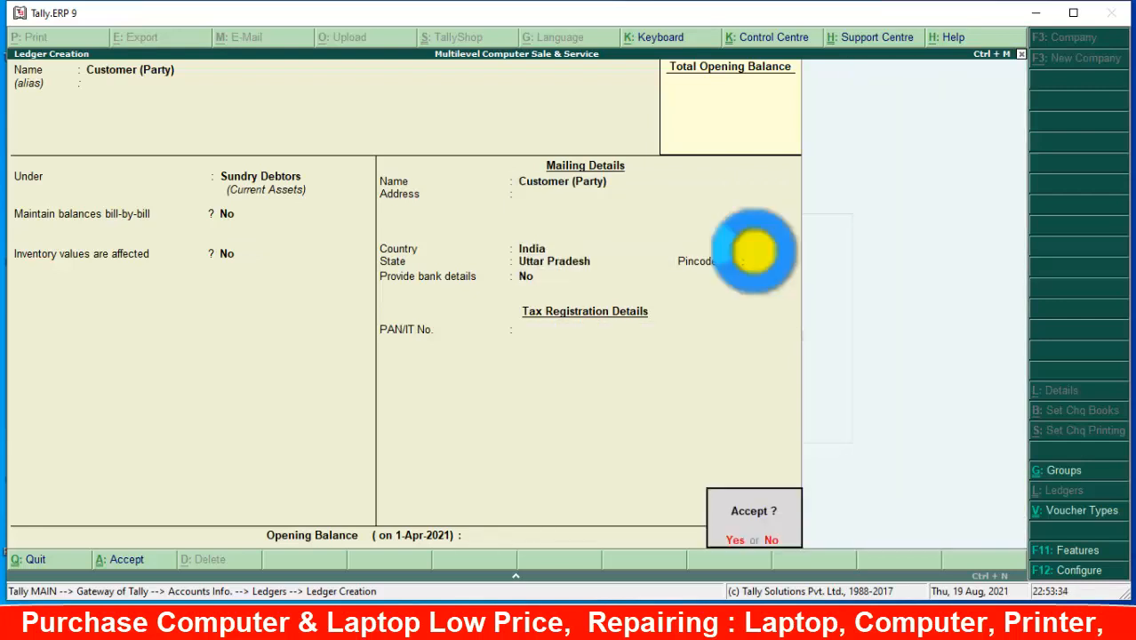
{"action": "key", "text": "Return"}
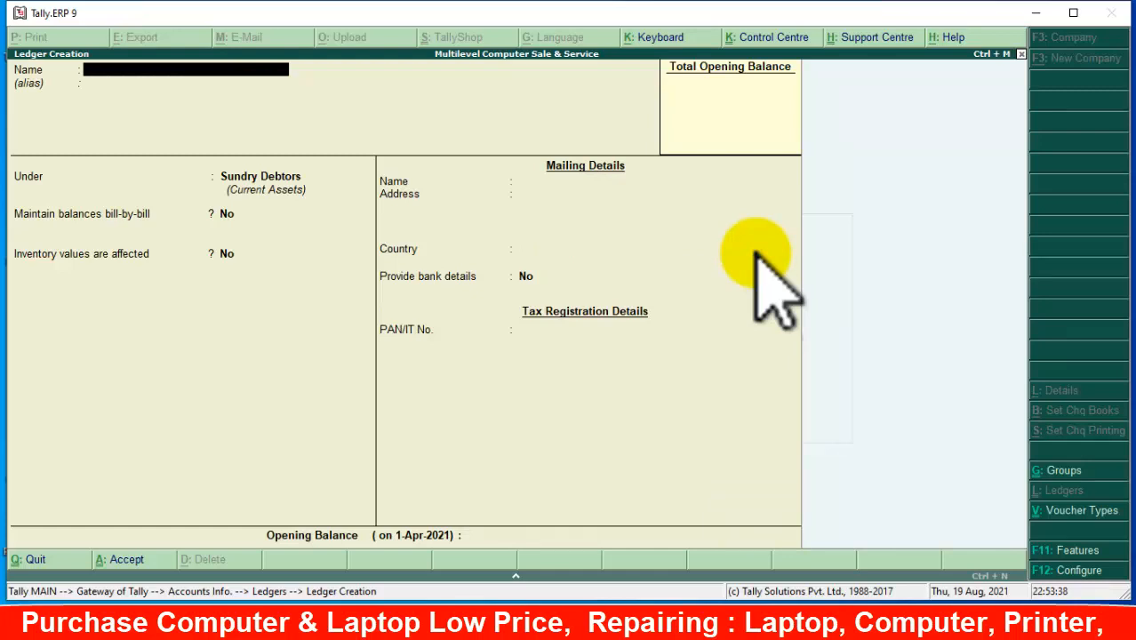
{"action": "right_click", "coordinate": [754, 251]}
{"action": "key", "text": "Return"}
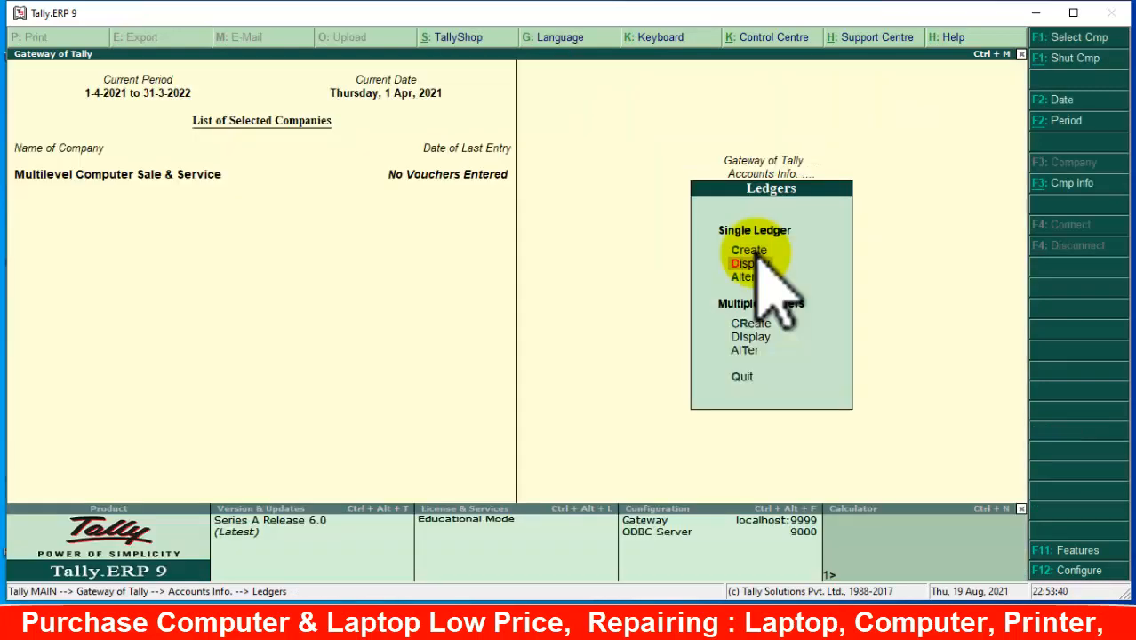
- Open the single-ledger display list and look through the company's ledgers
{"action": "key", "text": "Return"}
{"action": "key", "text": "Down"}
{"action": "key", "text": "Down"}
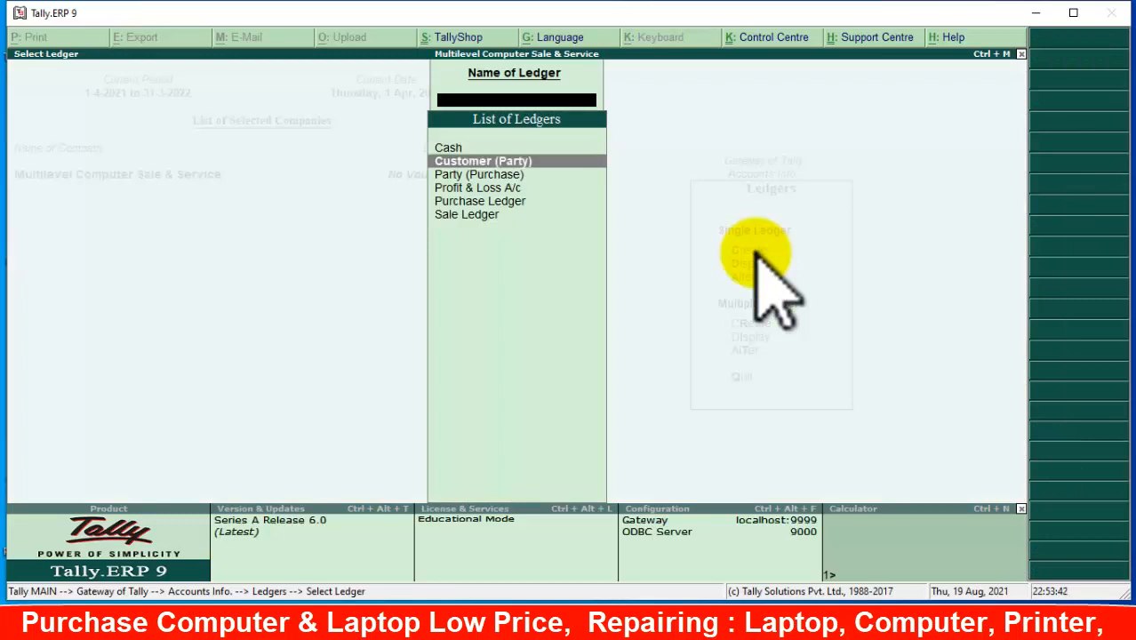
{"action": "key", "text": "Up"}
{"action": "key", "text": "Down"}
{"action": "key", "text": "Up"}
{"action": "key", "text": "Down"}
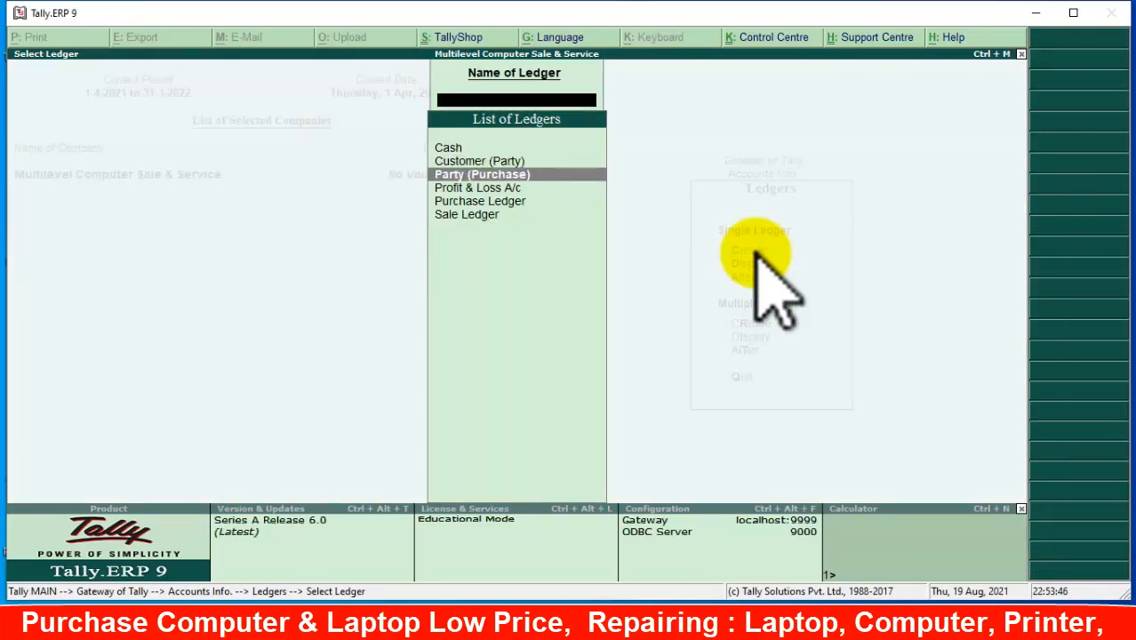
{"action": "key", "text": "Up"}
{"action": "key", "text": "Up"}
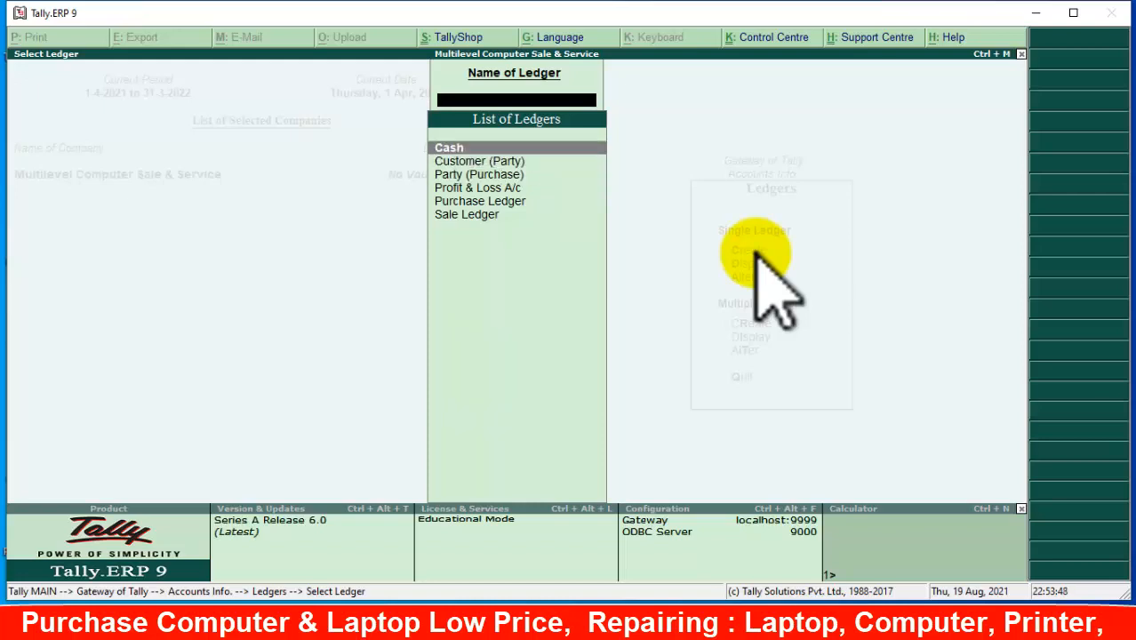
- Go through the list of ledgers from Cash down to Sale Ledger to check which ledgers the company has
{"action": "key", "text": "Down"}
{"action": "key", "text": "Down"}
{"action": "key", "text": "Down"}
{"action": "key", "text": "Down"}
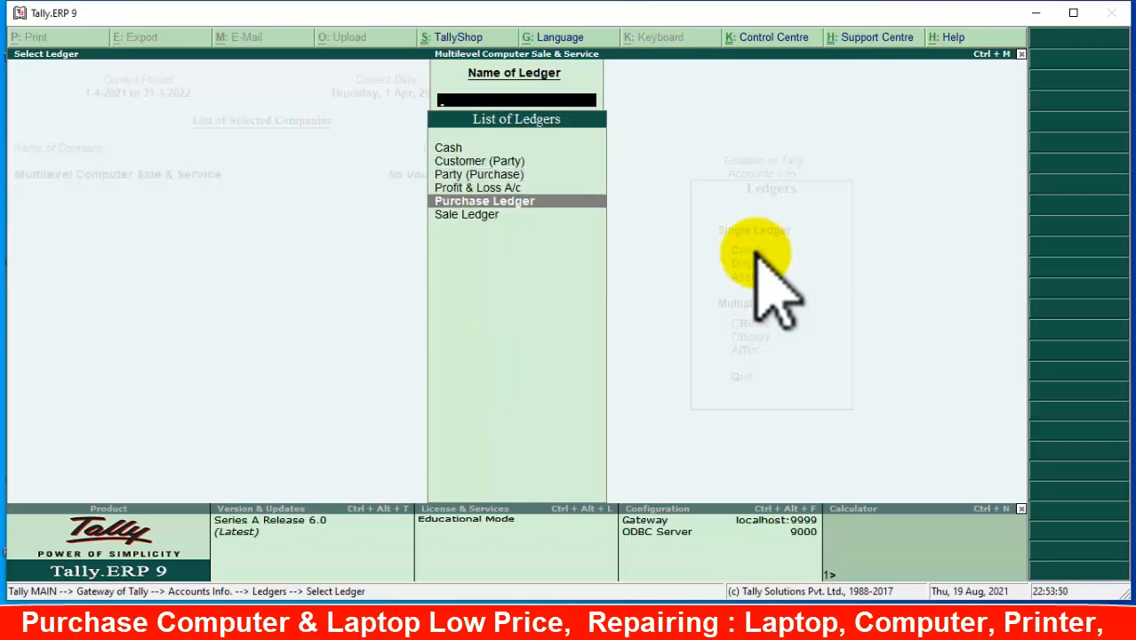
{"action": "key", "text": "Down"}
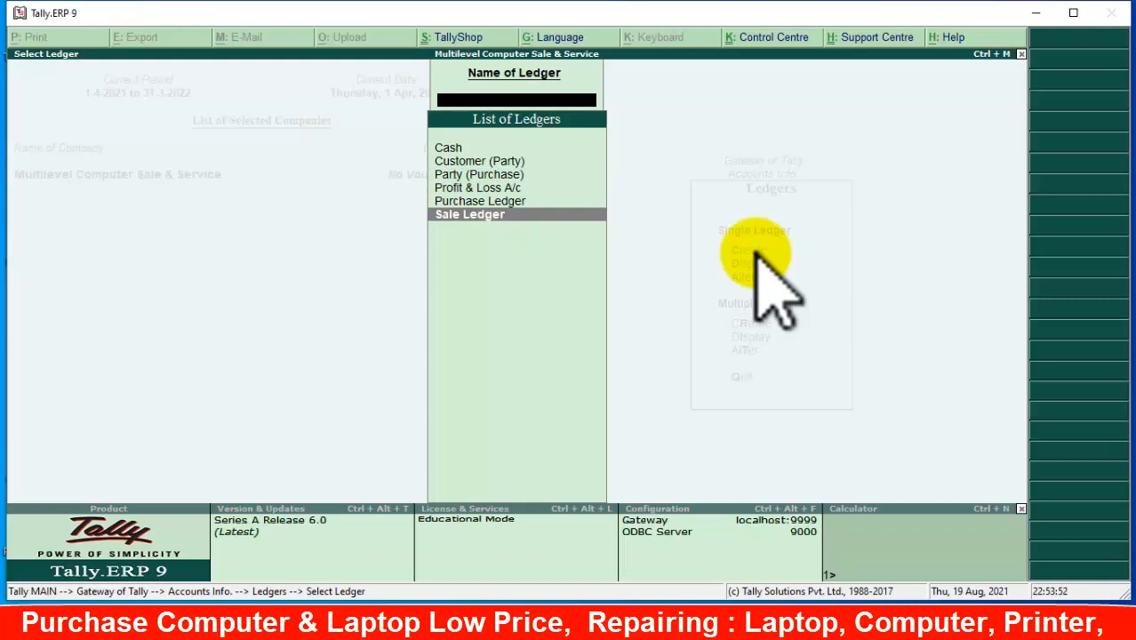
{"action": "key", "text": "Up"}
{"action": "key", "text": "Up"}
{"action": "key", "text": "Up"}
{"action": "key", "text": "Up"}
{"action": "key", "text": "Up"}
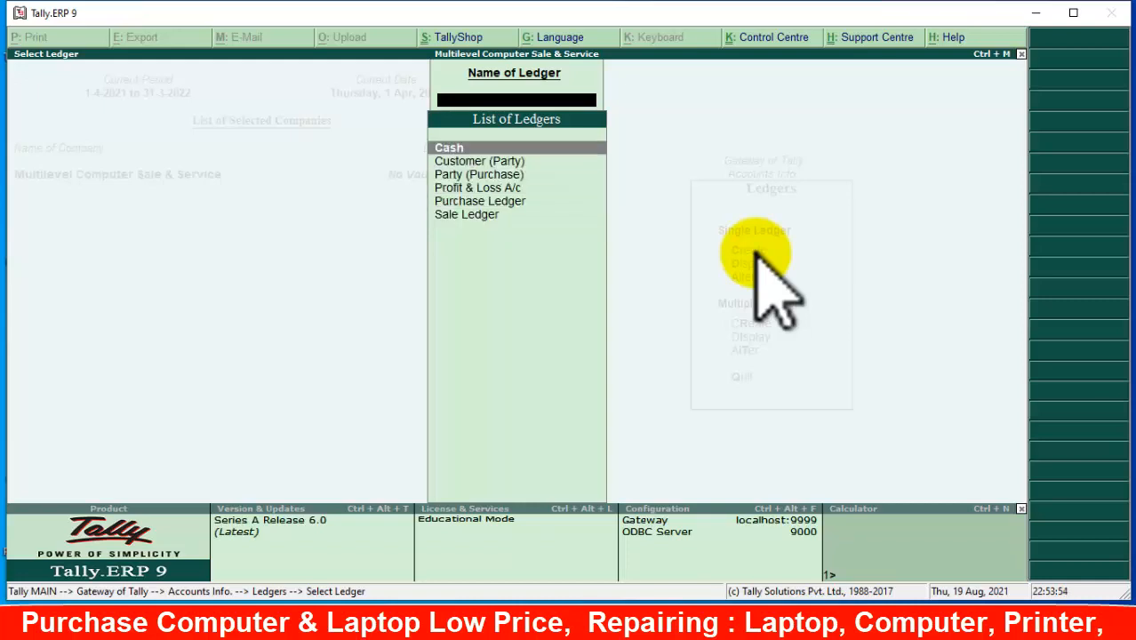
{"action": "key", "text": "Down"}
{"action": "key", "text": "Down"}
{"action": "key", "text": "Down"}
{"action": "key", "text": "Down"}
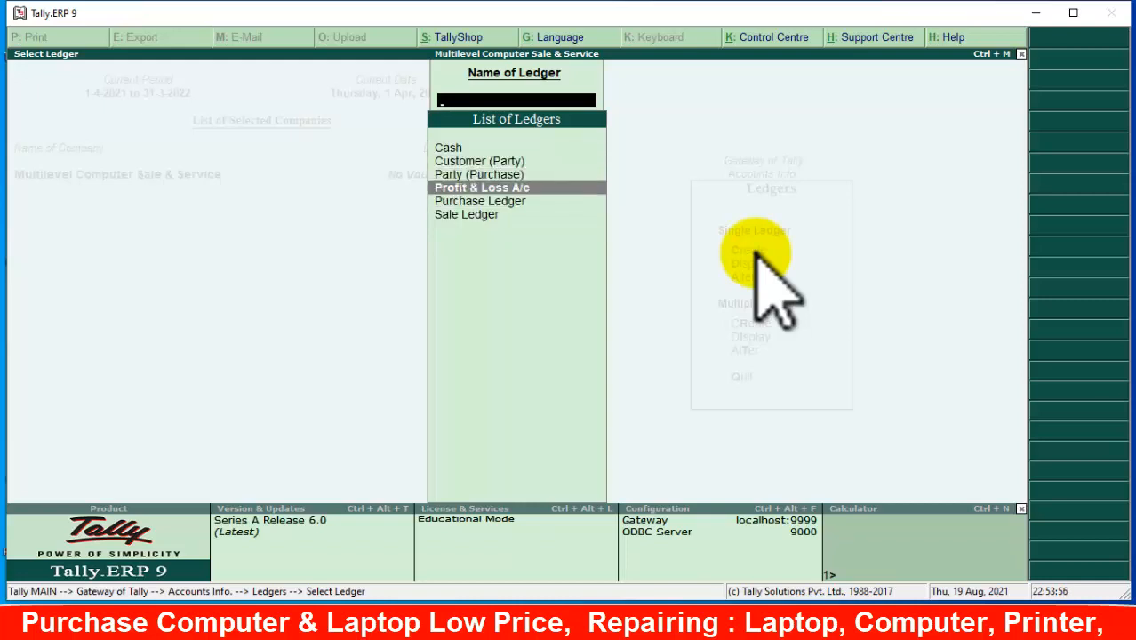
{"action": "key", "text": "Down"}
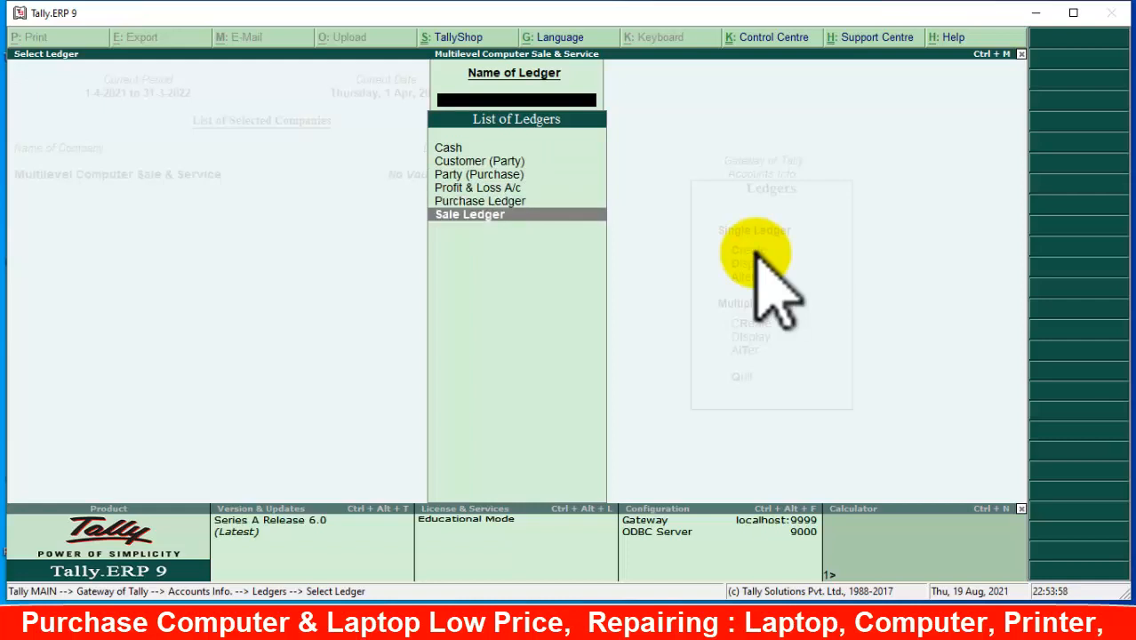
{"action": "key", "text": "Up"}
{"action": "key", "text": "Up"}
{"action": "key", "text": "Up"}
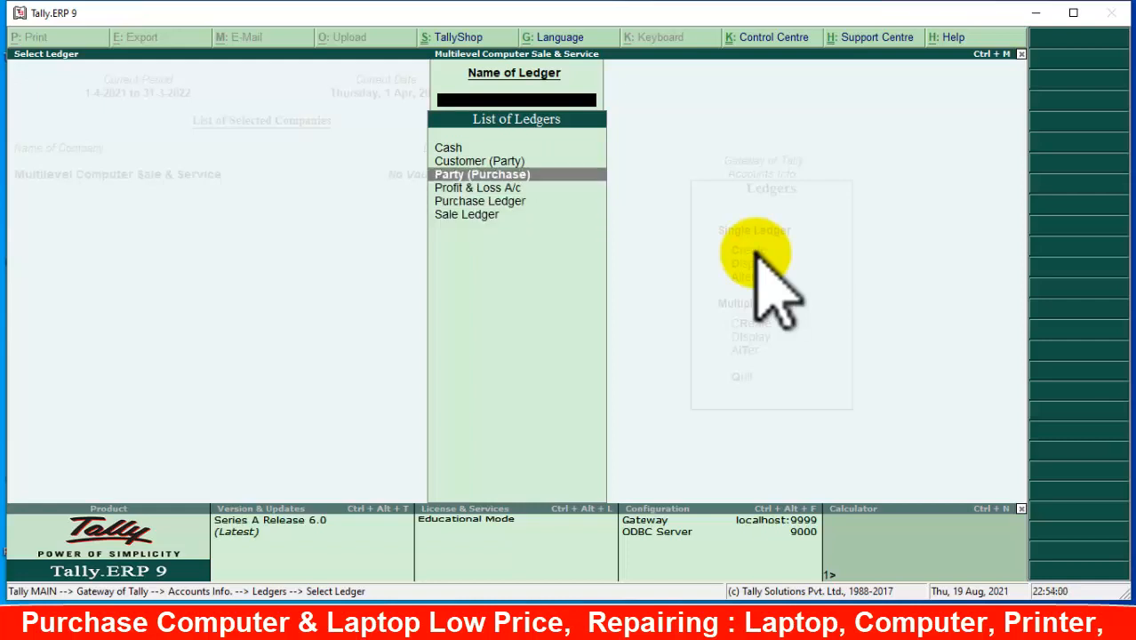
{"action": "key", "text": "Up"}
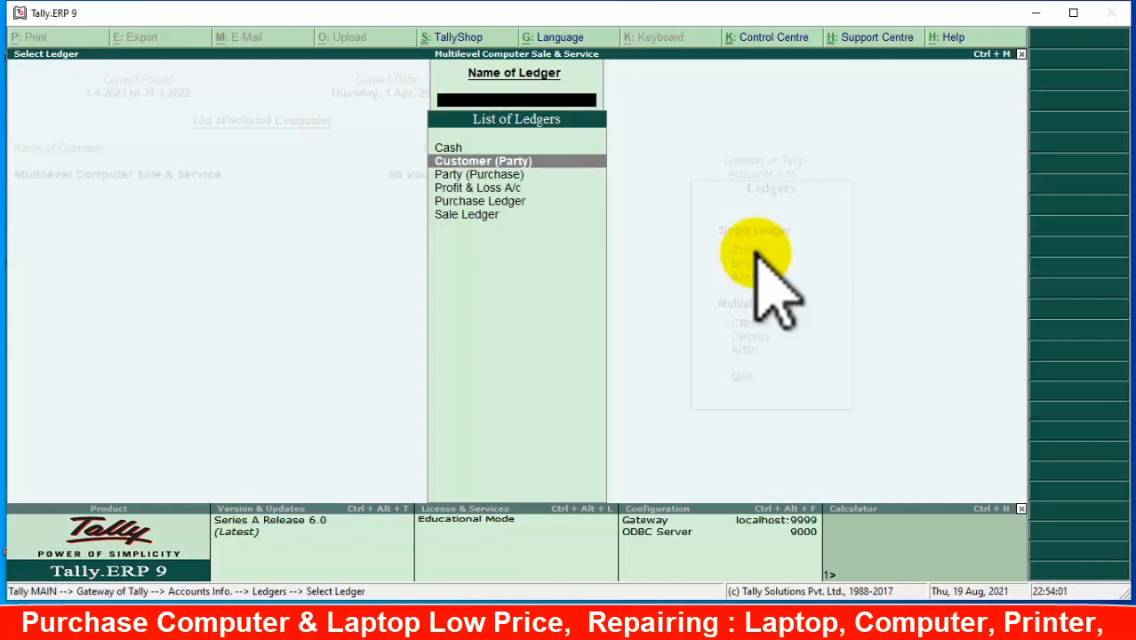
{"action": "key", "text": "Up"}
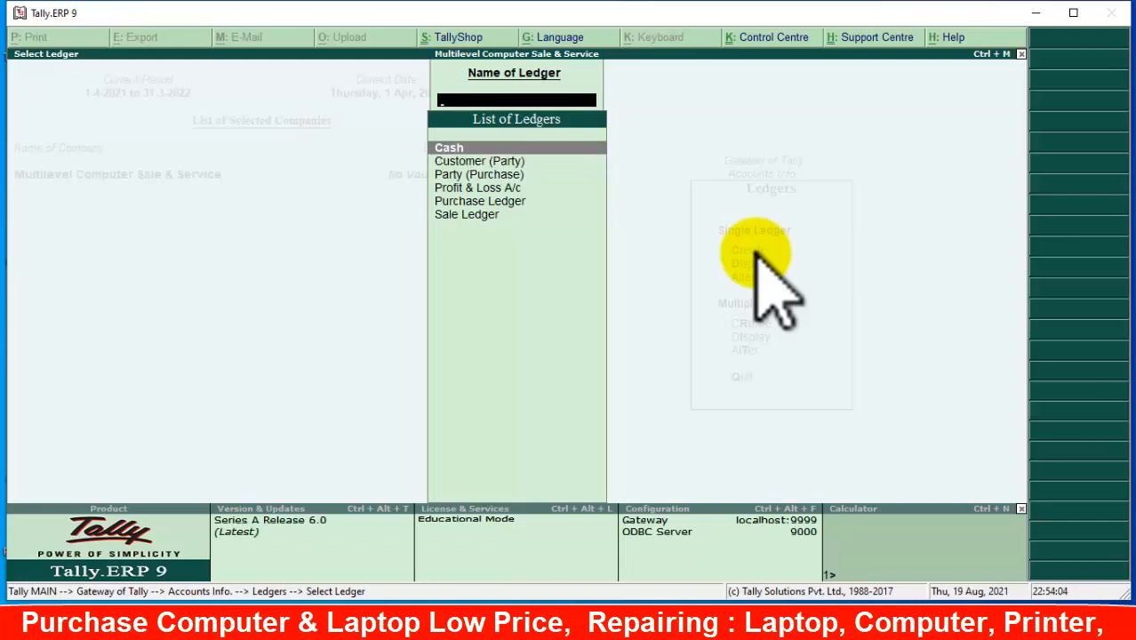
{"action": "key", "text": "Down"}
{"action": "key", "text": "Down"}
{"action": "key", "text": "Down"}
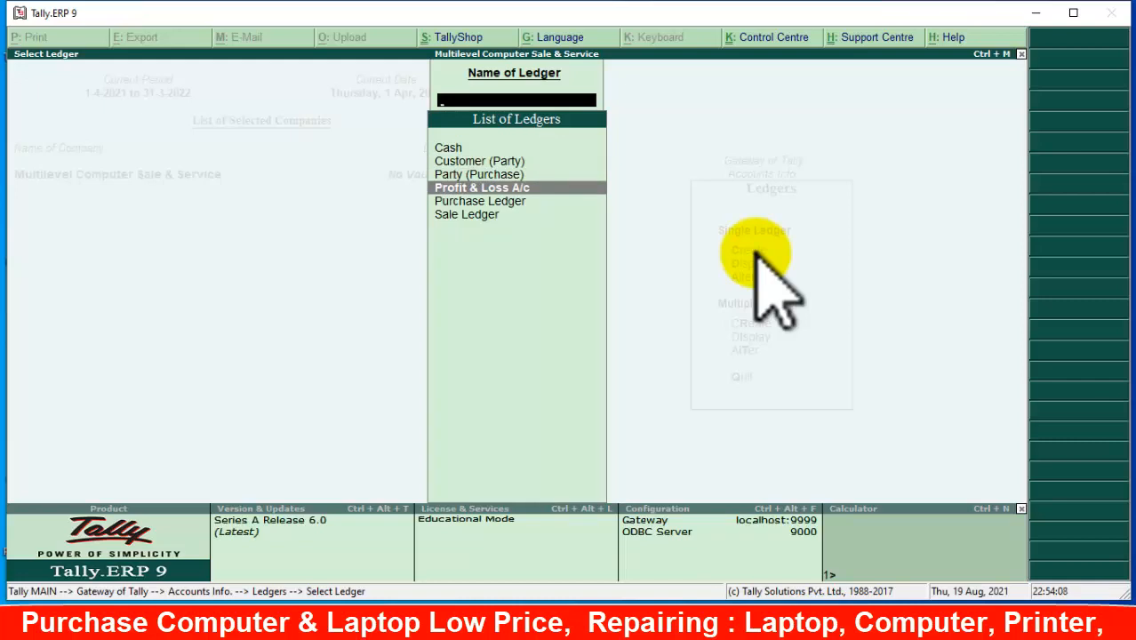
{"action": "key", "text": "Up"}
{"action": "key", "text": "Up"}
{"action": "key", "text": "Up"}
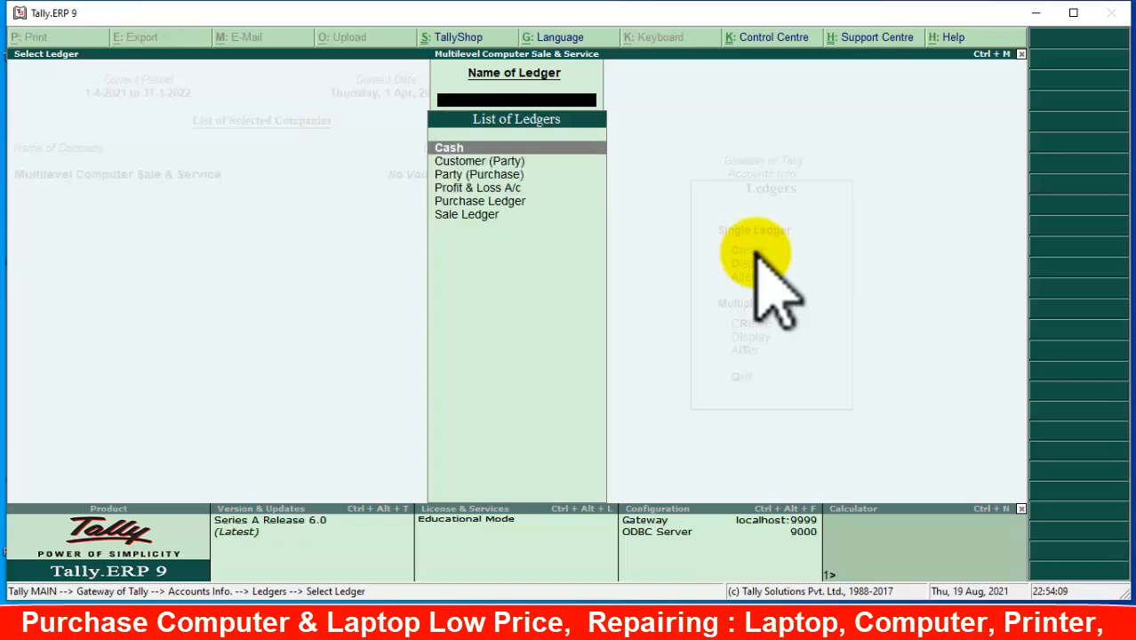
- Display the Cash ledger's group and mailing details, and return to the Ledgers menu
{"action": "type", "text": "a"}
{"action": "key", "text": "Return"}
{"action": "key", "text": "Escape"}
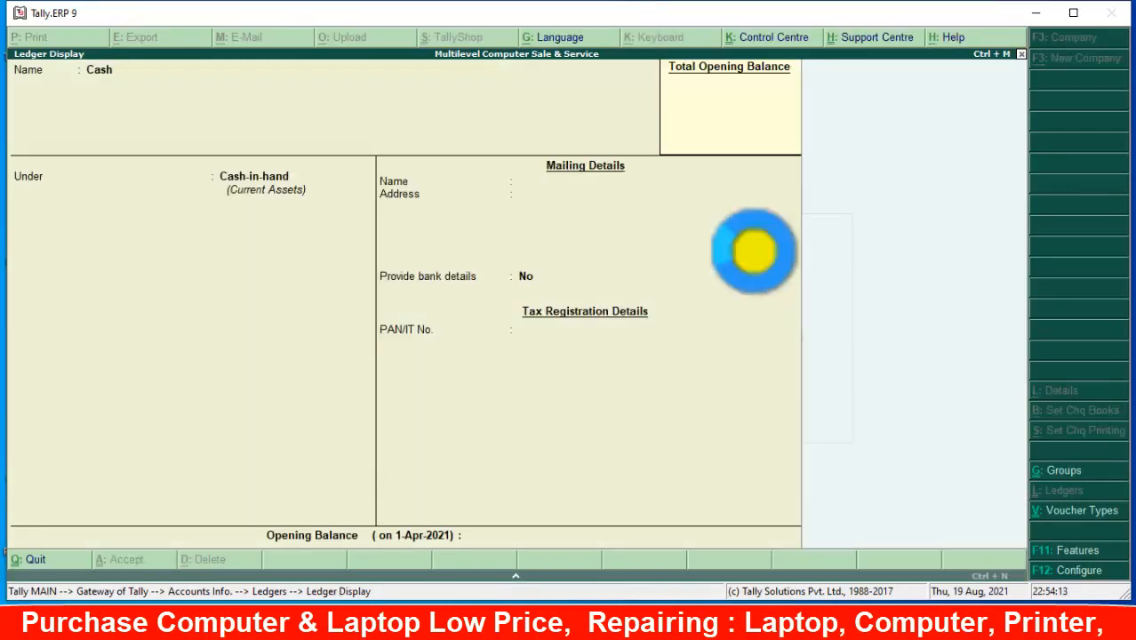
{"action": "type", "text": "ash"}
{"action": "key", "text": "Escape"}
{"action": "key", "text": "Escape"}
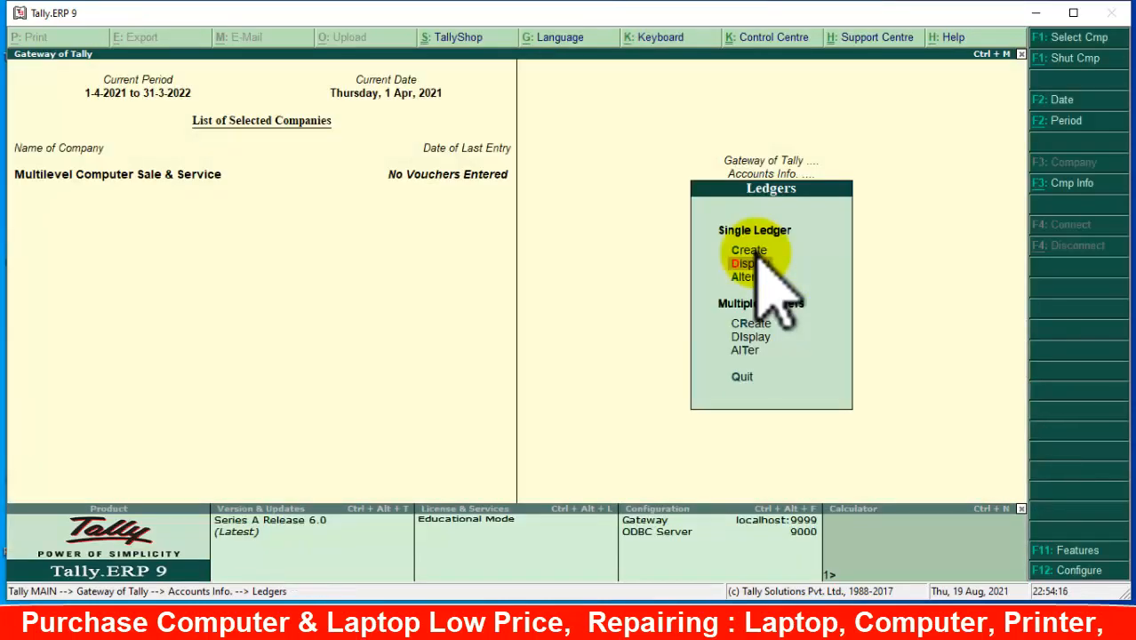
- Try to open the Profit & Loss A/c ledger from the single-ledger display list
{"action": "left_click", "coordinate": [757, 260]}
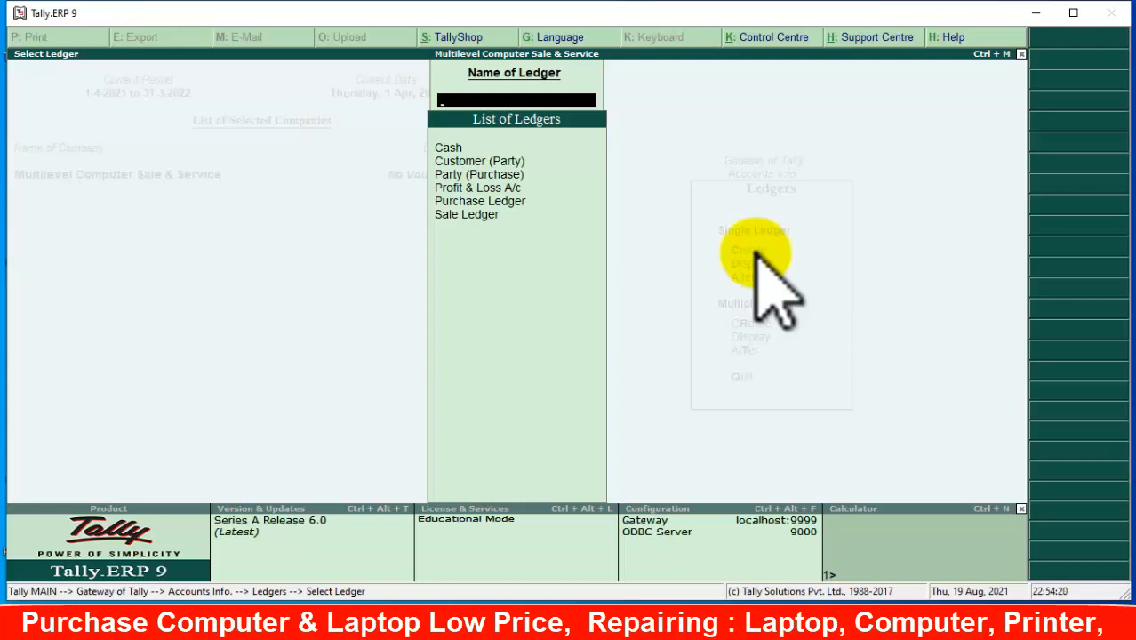
{"action": "key", "text": "Return"}
{"action": "key", "text": "Escape"}
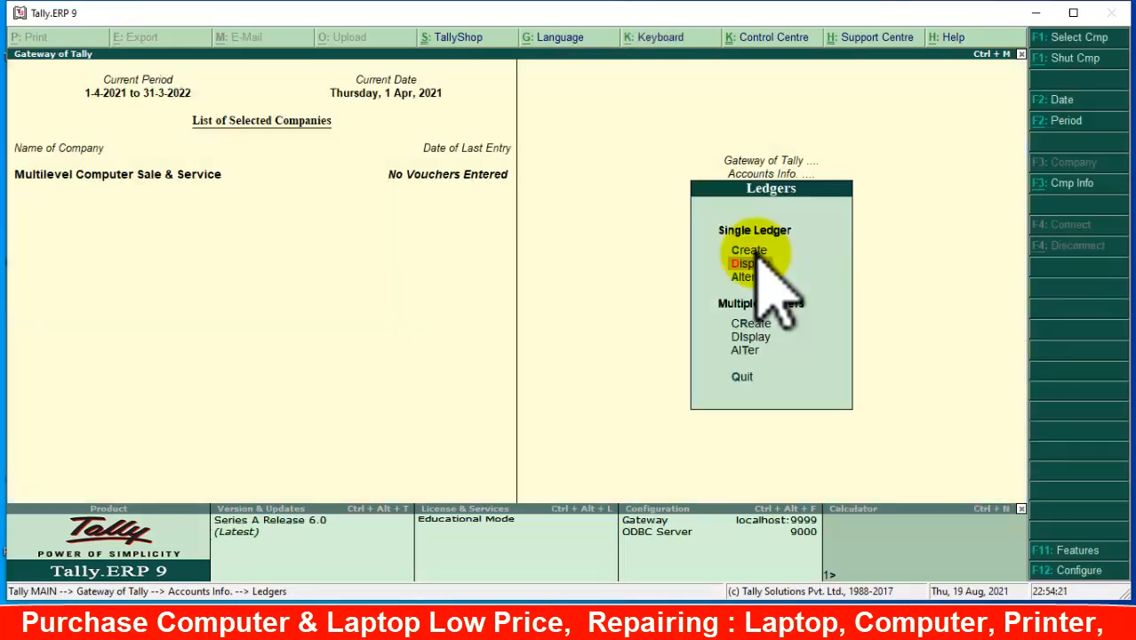
{"action": "key", "text": "Return"}
{"action": "key", "text": "Down"}
{"action": "key", "text": "Down"}
{"action": "key", "text": "Down"}
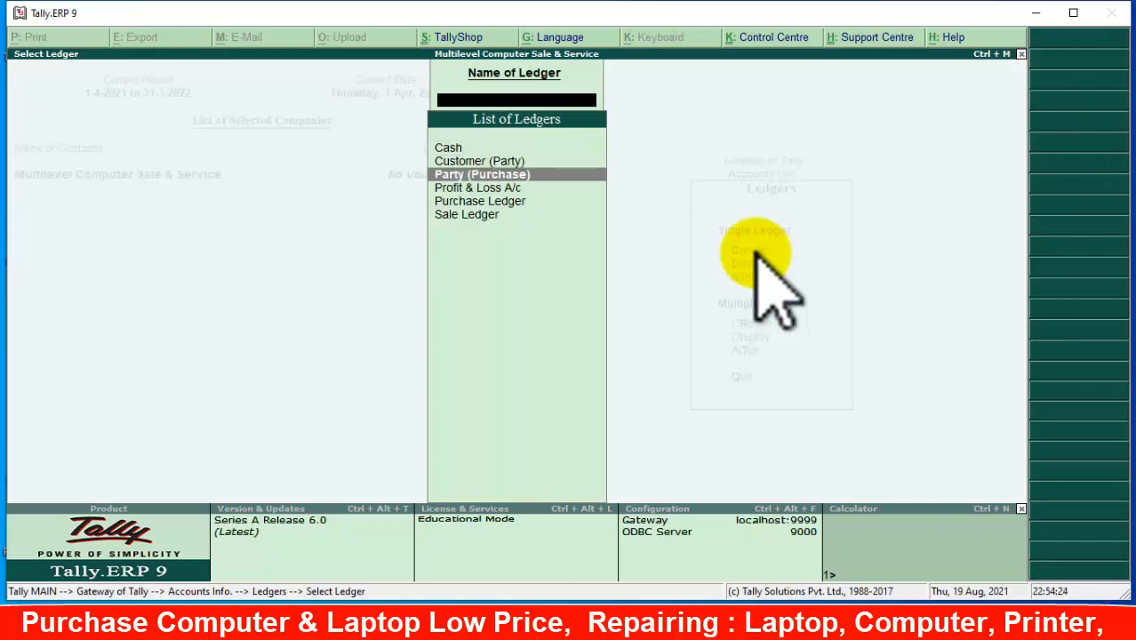
{"action": "key", "text": "Return"}
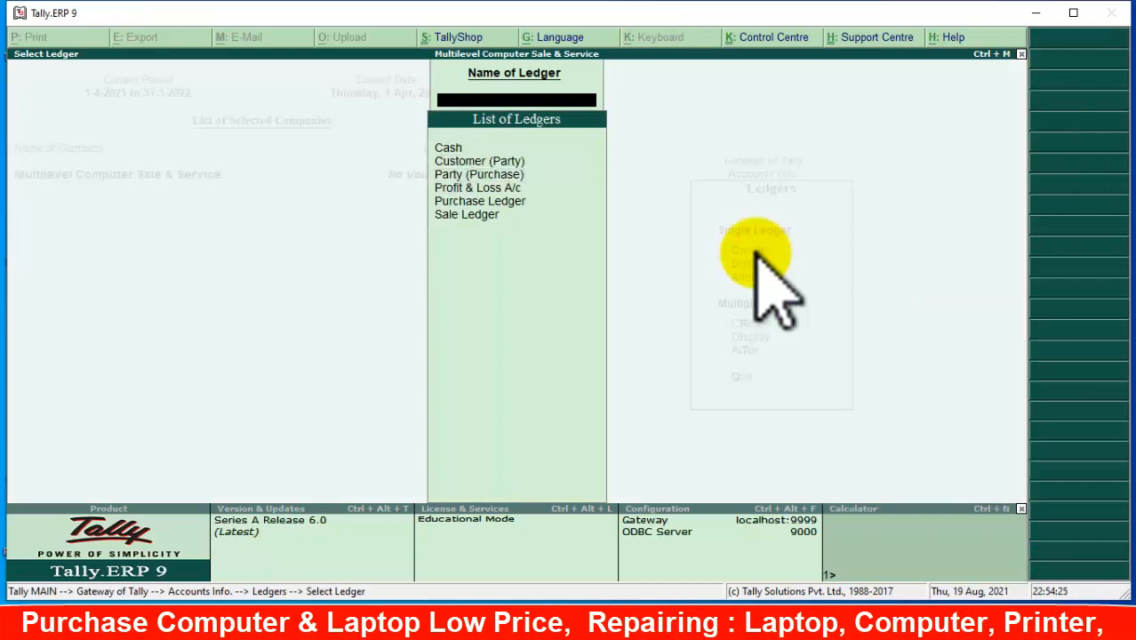
{"action": "key", "text": "Return"}
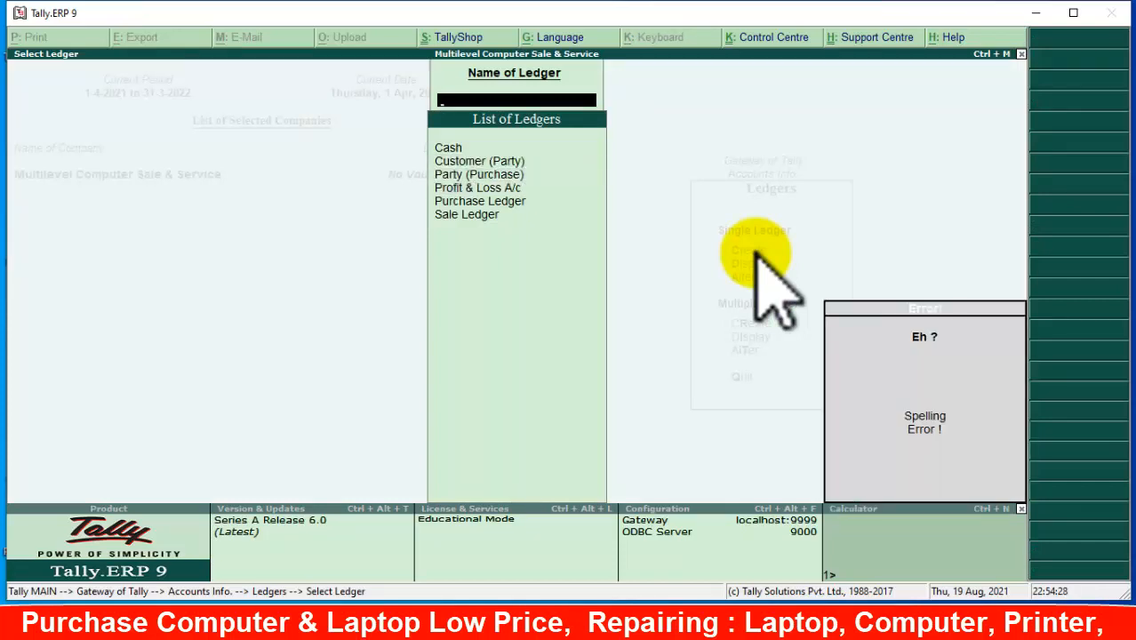
{"action": "left_click", "coordinate": [478, 187]}
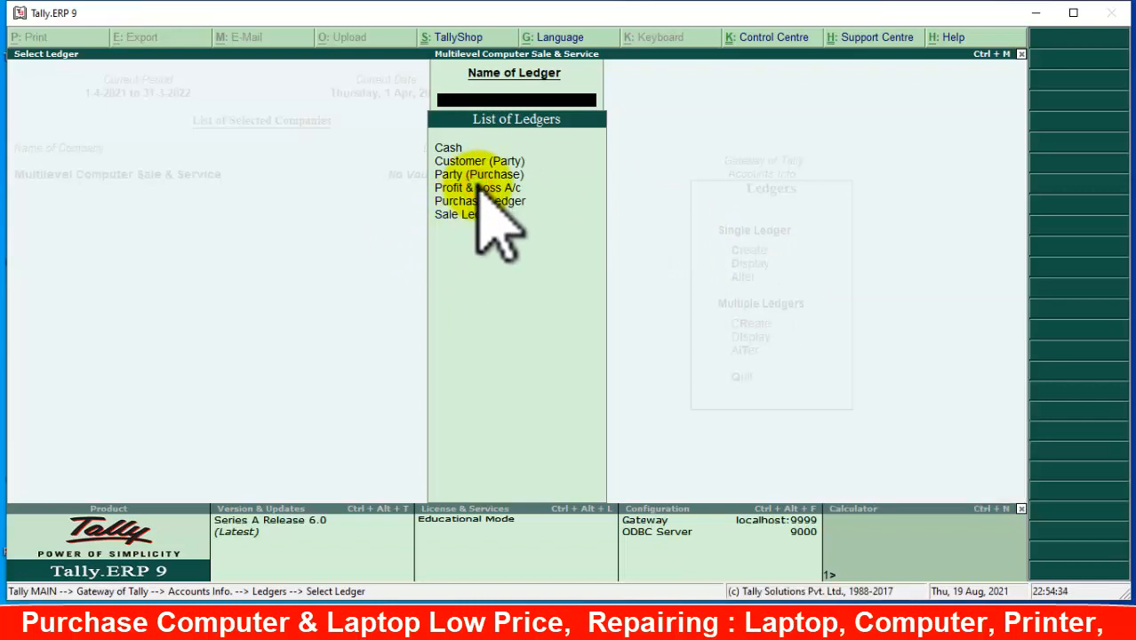
{"action": "left_click", "coordinate": [478, 188]}
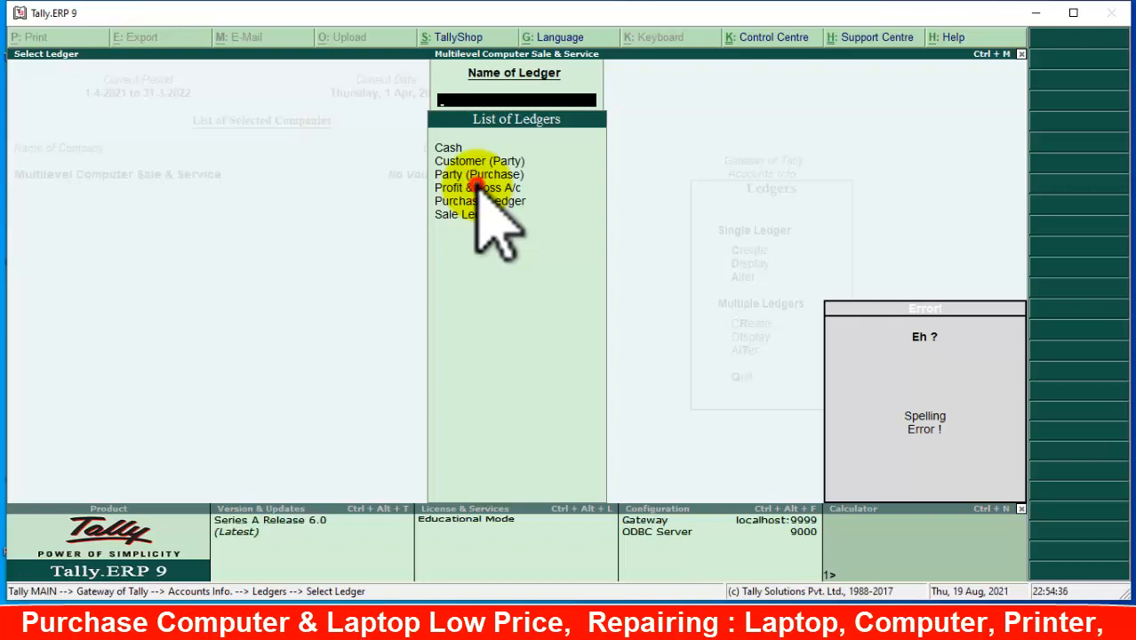
- Display the details of the Profit & Loss A/c ledger and return to the Gateway of Tally
{"action": "key", "text": "Escape"}
{"action": "key", "text": "Return"}
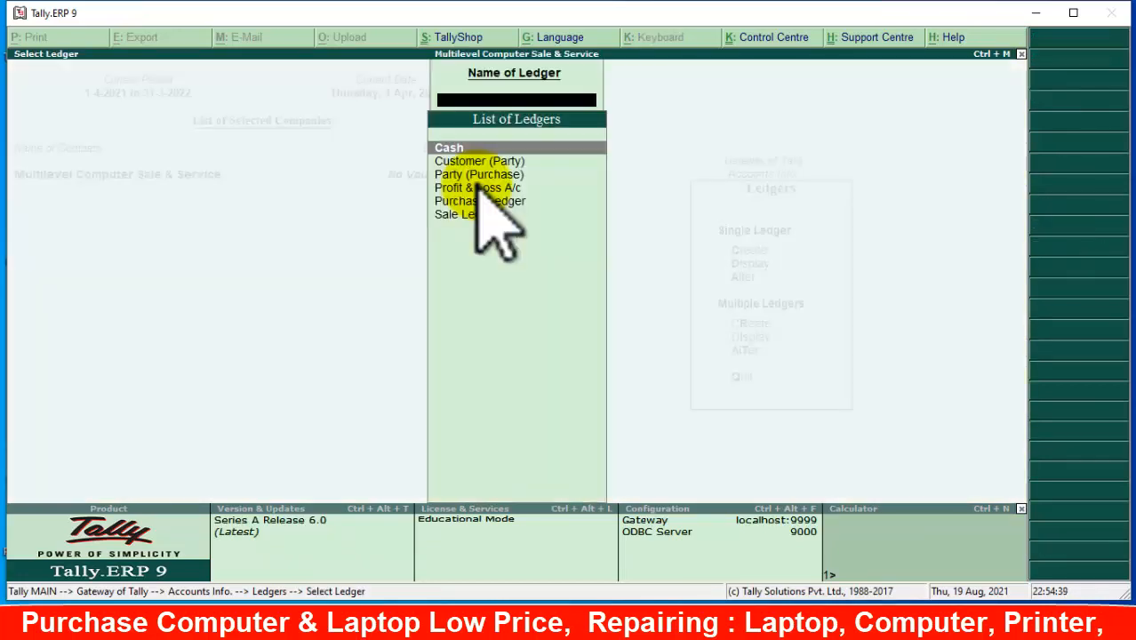
{"action": "key", "text": "Down"}
{"action": "key", "text": "Down"}
{"action": "key", "text": "Down"}
{"action": "key", "text": "Return"}
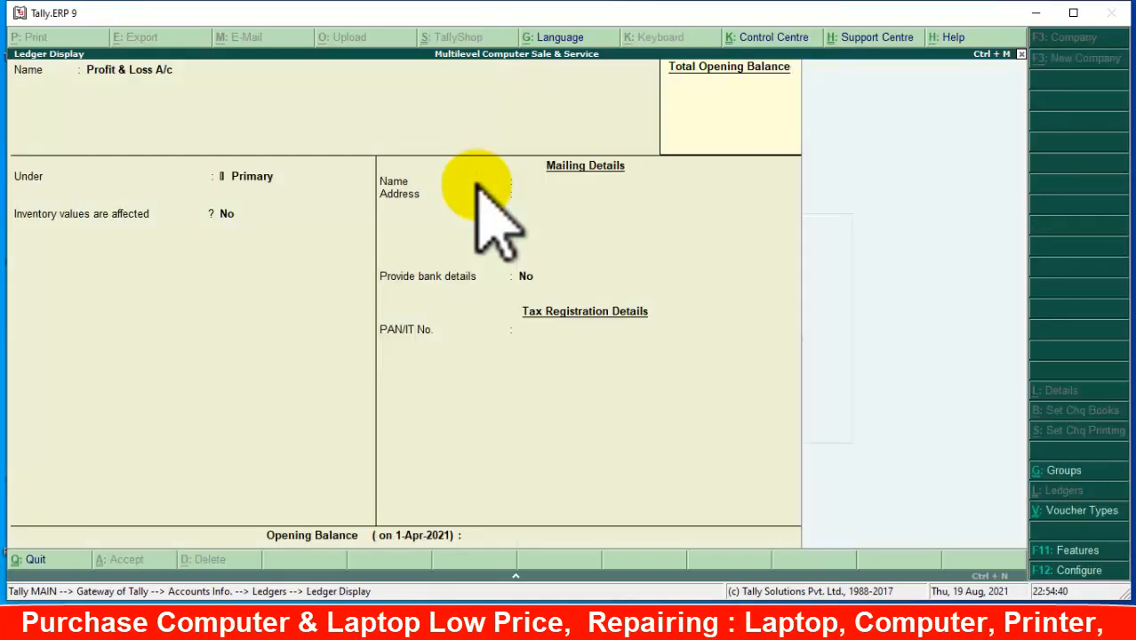
{"action": "right_click", "coordinate": [478, 185]}
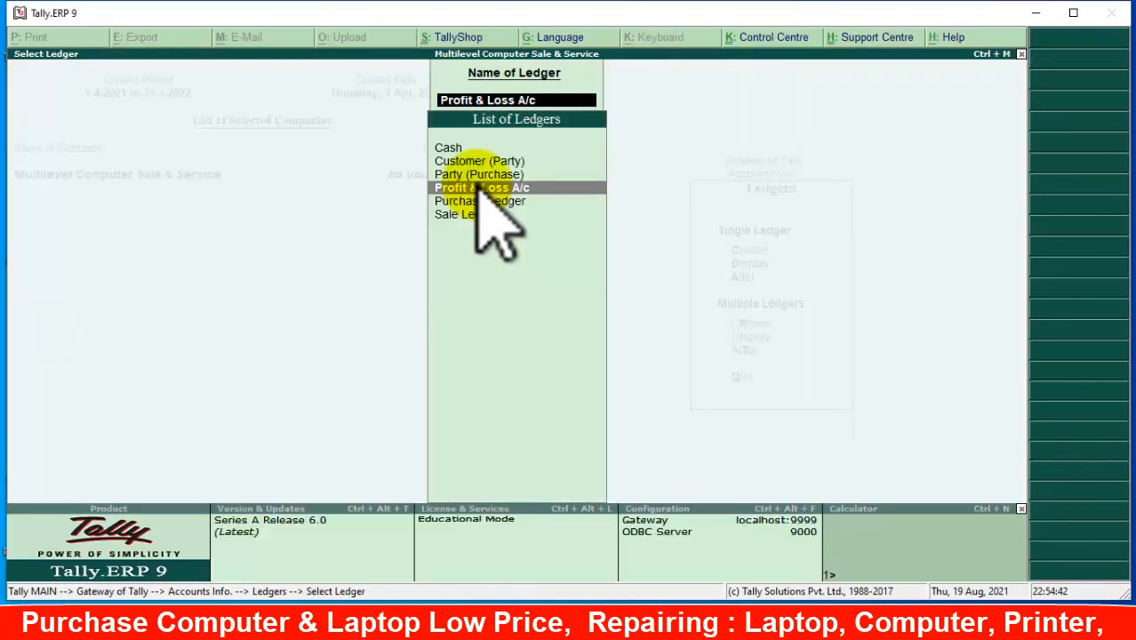
{"action": "right_click", "coordinate": [478, 185]}
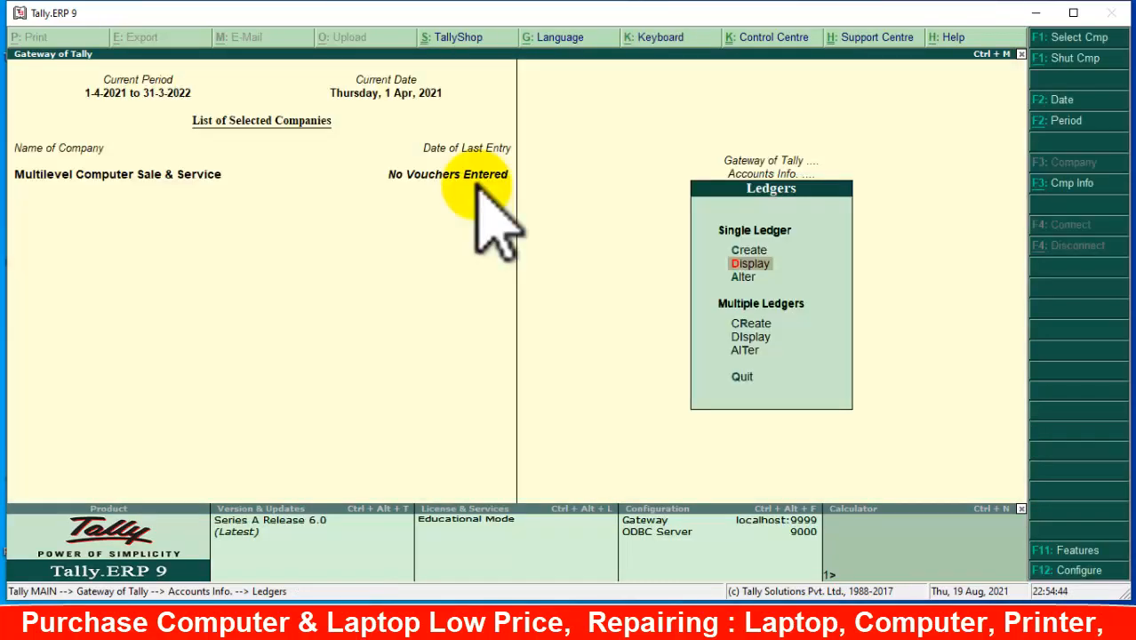
{"action": "right_click", "coordinate": [478, 185]}
{"action": "right_click", "coordinate": [477, 185]}
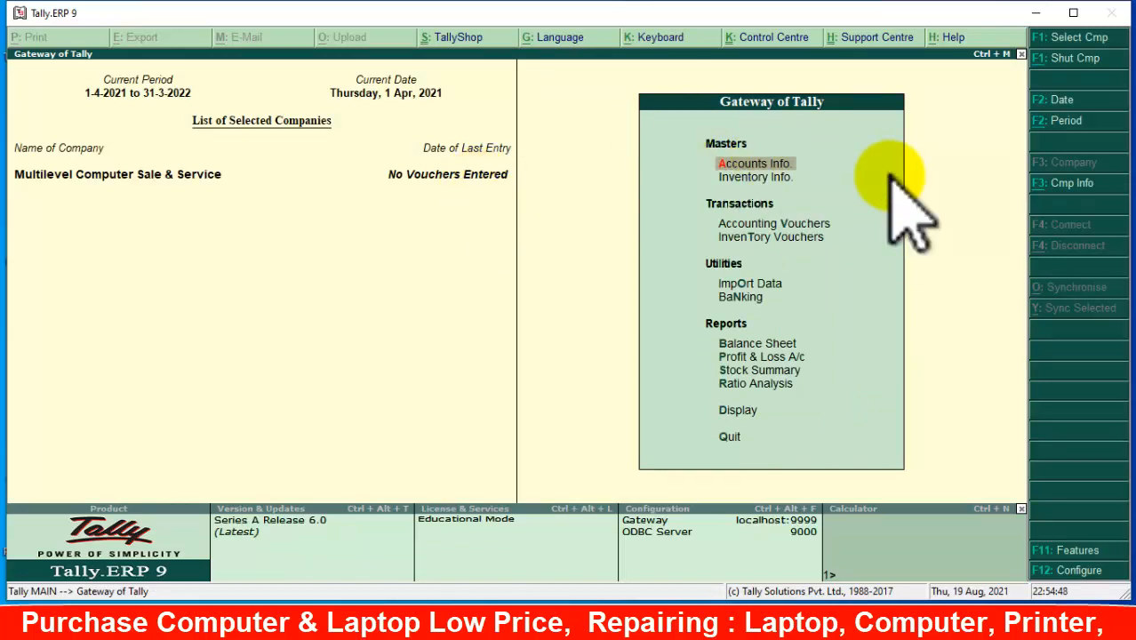
- Go to the Stock Items masters under Inventory Info
{"action": "key", "text": "Down"}
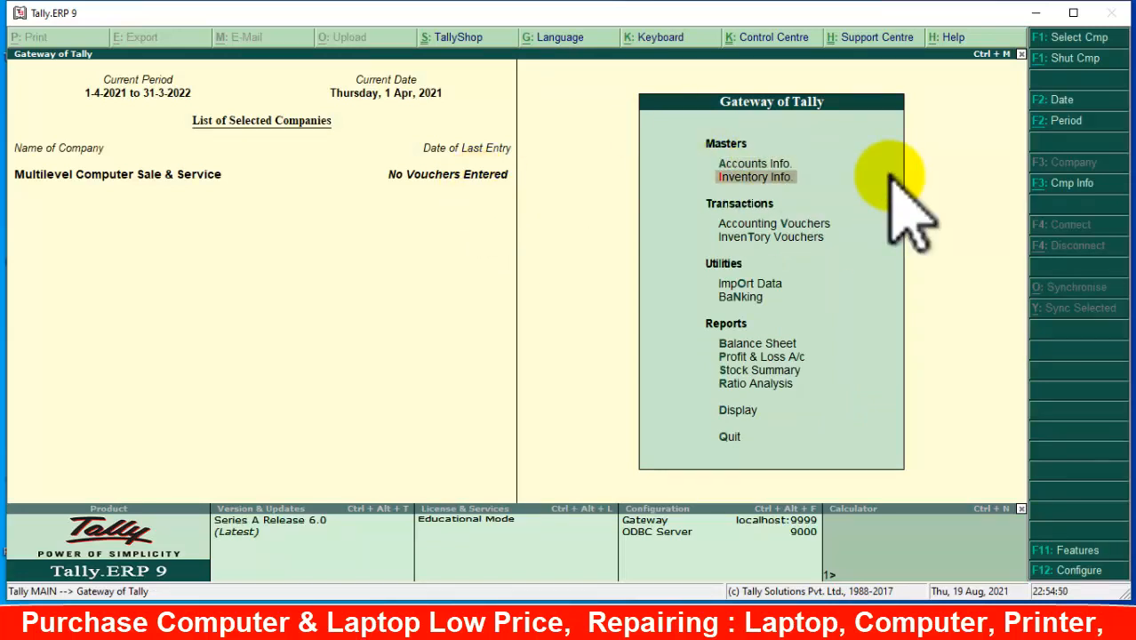
{"action": "key", "text": "Return"}
{"action": "key", "text": "Down"}
{"action": "key", "text": "Return"}
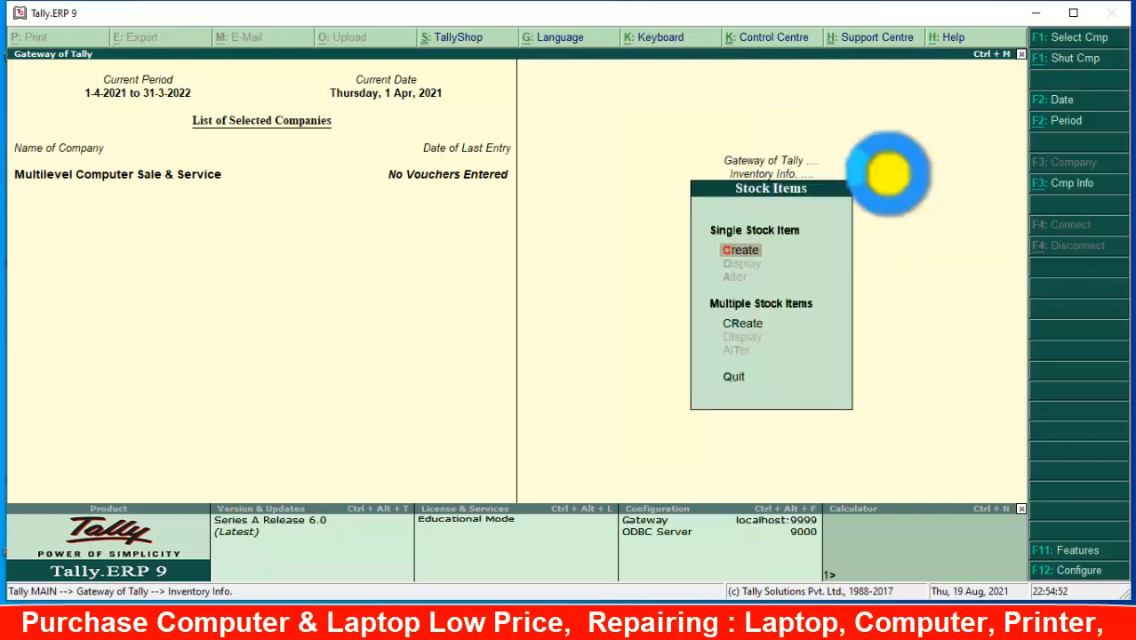
{"action": "key", "text": "Return"}
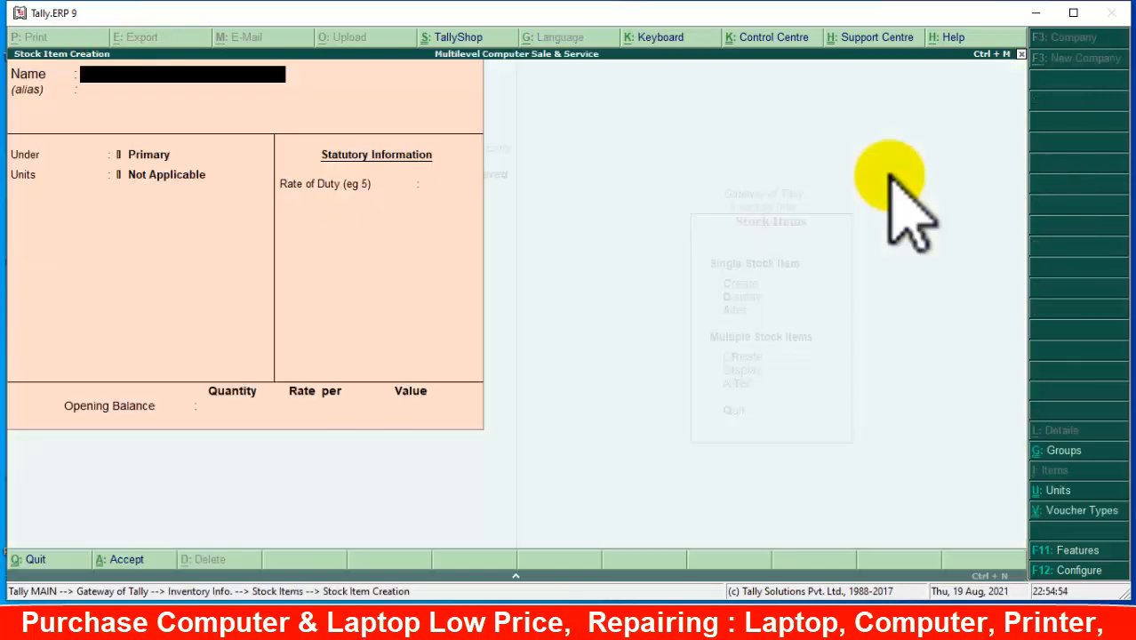
{"action": "type", "text": "\\\\\\\\\\\\\\\\\\\\\\\\\\\\\\\\\\\\\\\\\\\\\\\\\\\\\\\\\\\\\\\\\\\\\\\\\\\\\\\\\\"}
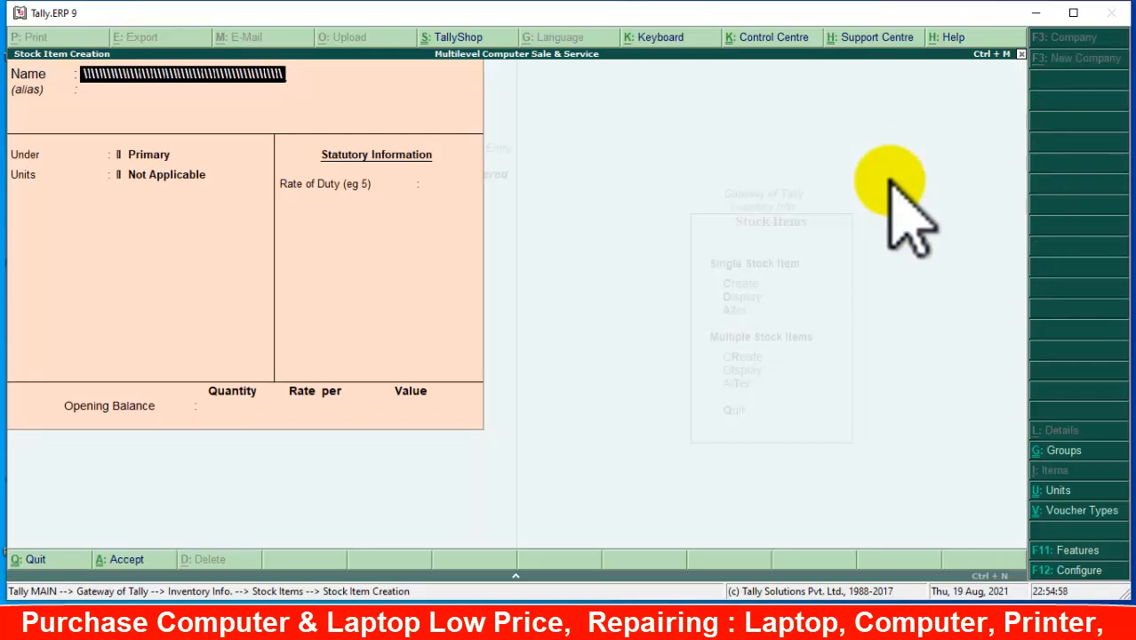
{"action": "key", "text": "Escape"}
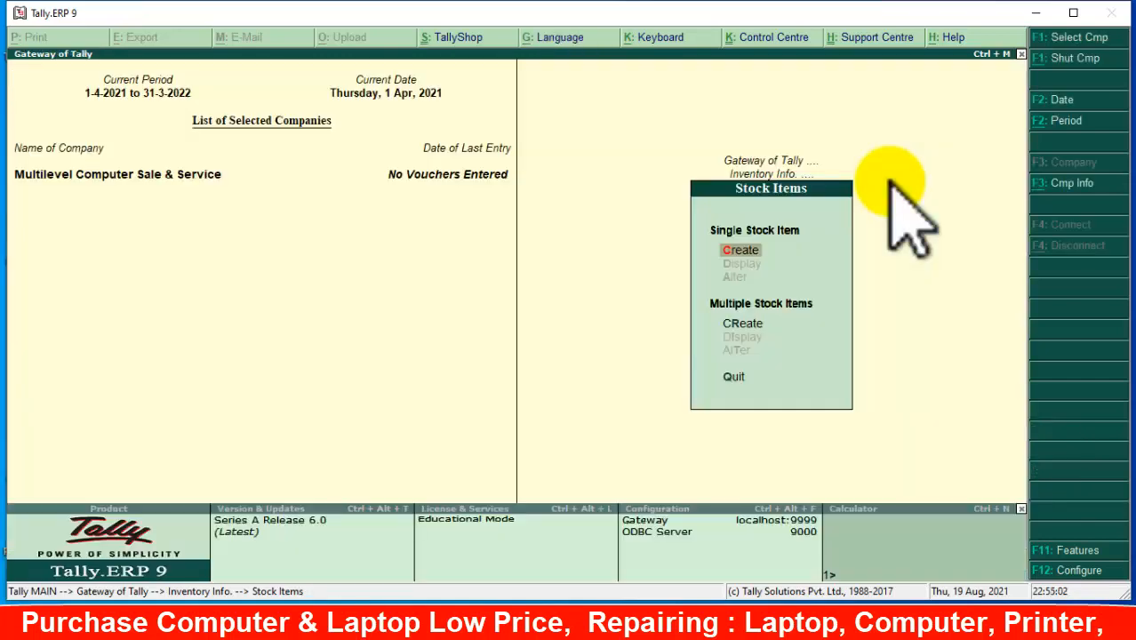
{"action": "key", "text": "Escape"}
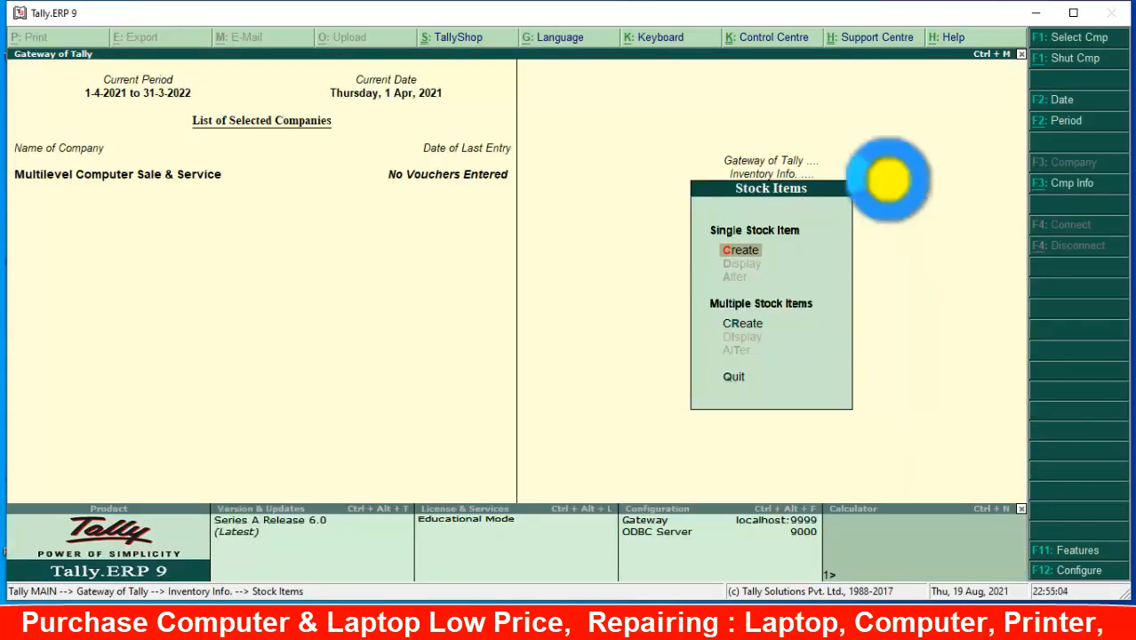
- Start a new single stock item named Mouse, without an alias, under the Primary group
{"action": "key", "text": "Return"}
{"action": "type", "text": "Mouse"}
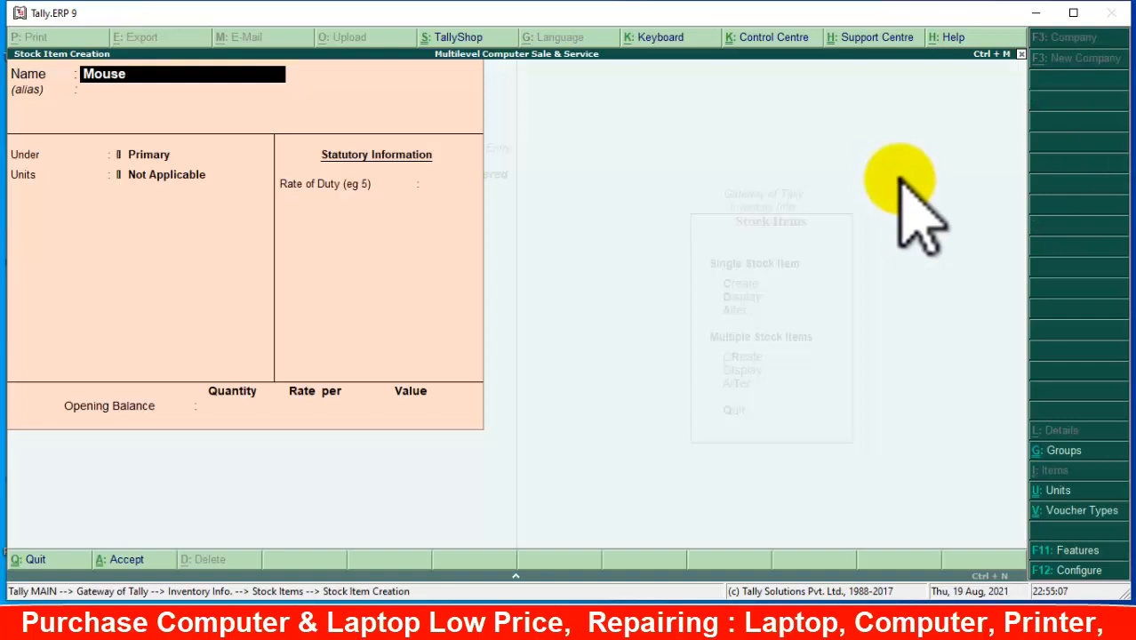
{"action": "key", "text": "Return"}
{"action": "key", "text": "Return"}
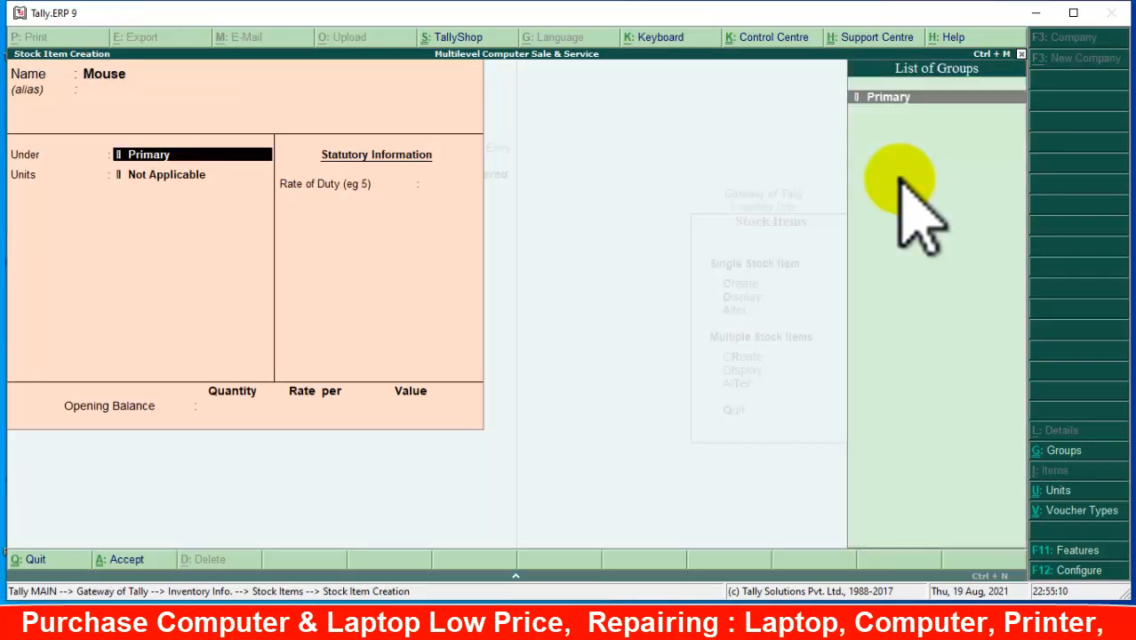
{"action": "key", "text": "Return"}
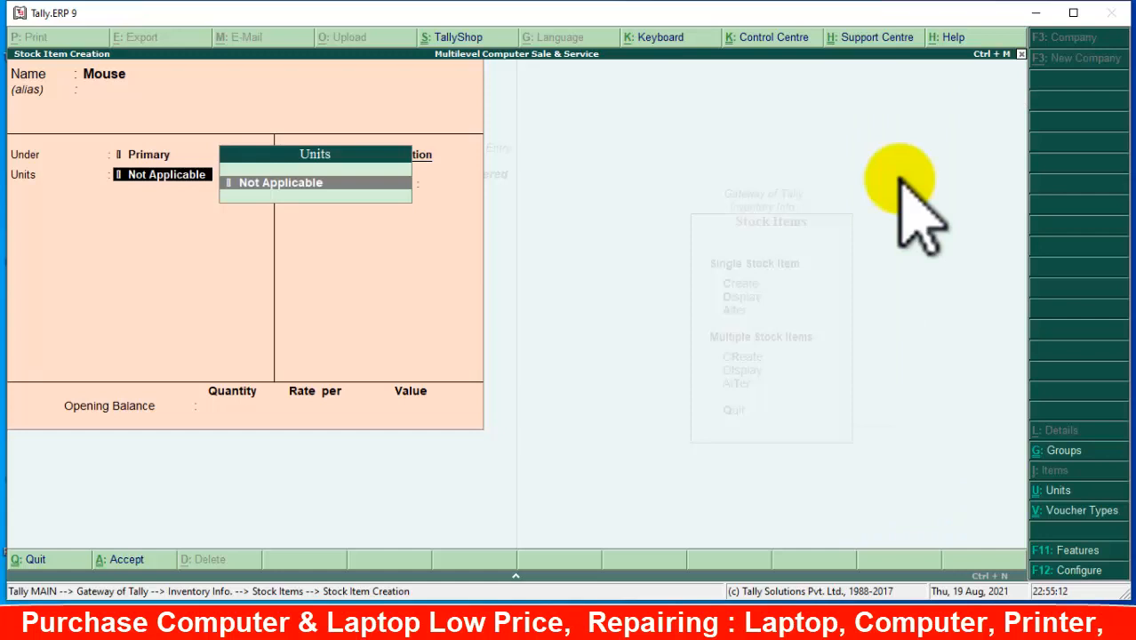
- Create a simple unit with symbol Pcs., formal name Pieces and 2 decimal places, and assign it to the Mouse item
{"action": "key", "text": "alt+c"}
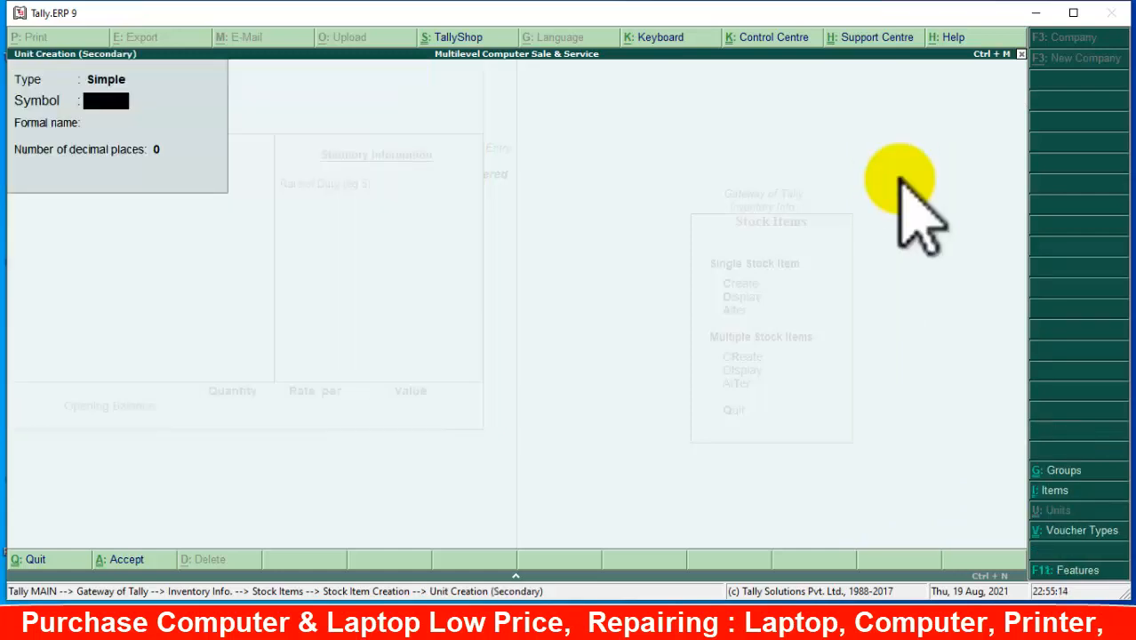
{"action": "type", "text": "Pcs."}
{"action": "key", "text": "BackSpace"}
{"action": "type", "text": "."}
{"action": "key", "text": "Return"}
{"action": "type", "text": "Pi"}
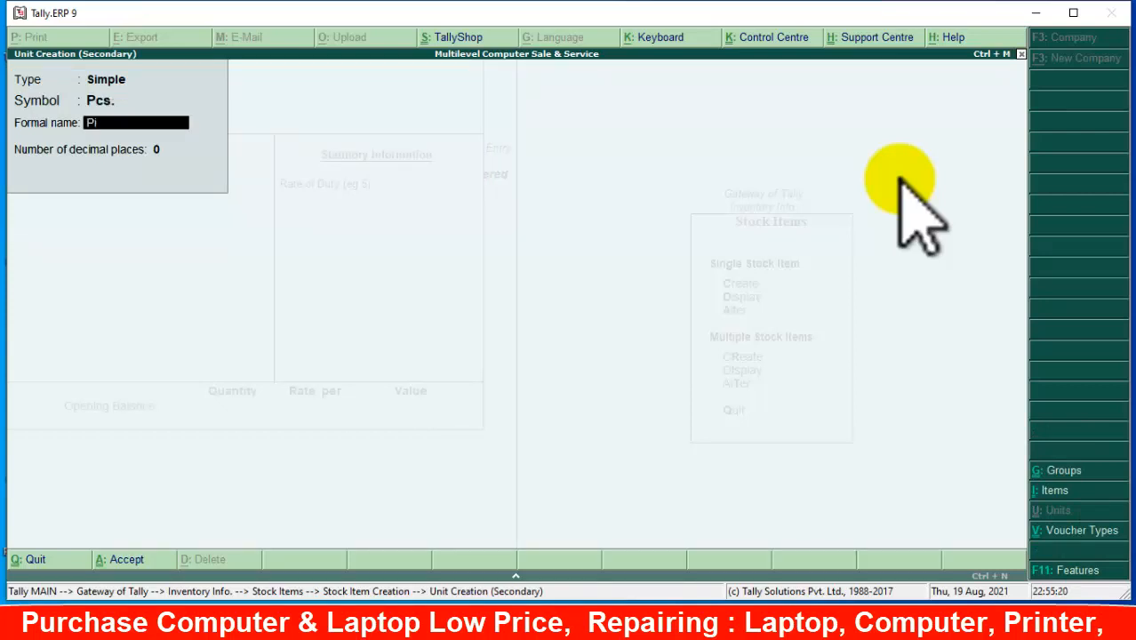
{"action": "type", "text": "eces"}
{"action": "key", "text": "Return"}
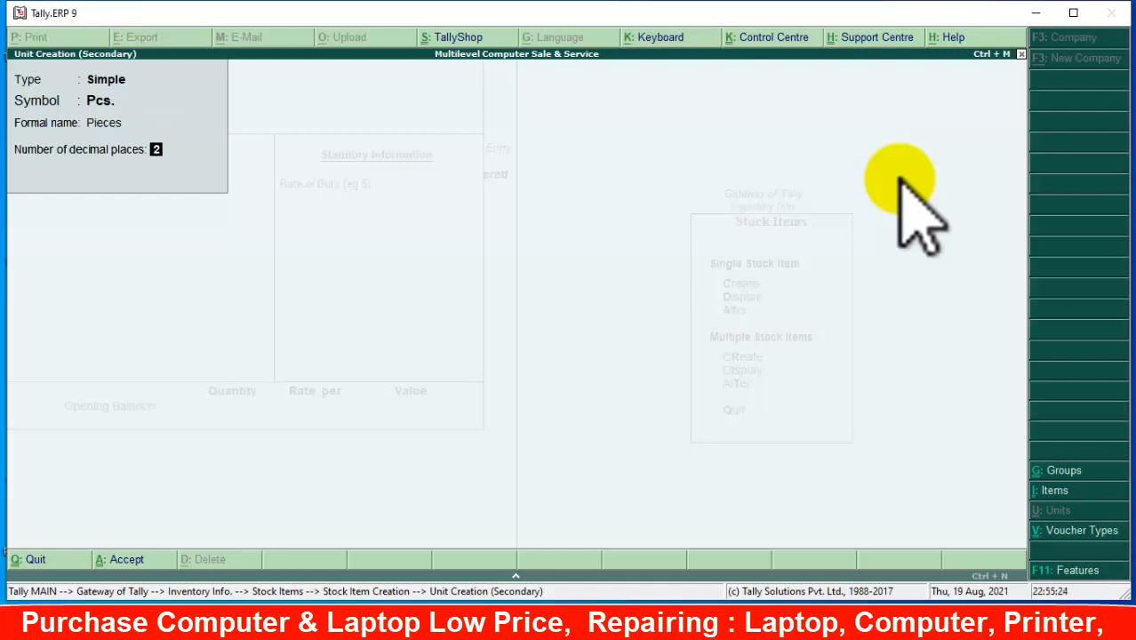
{"action": "key", "text": "Return"}
{"action": "left_click", "coordinate": [896, 178]}
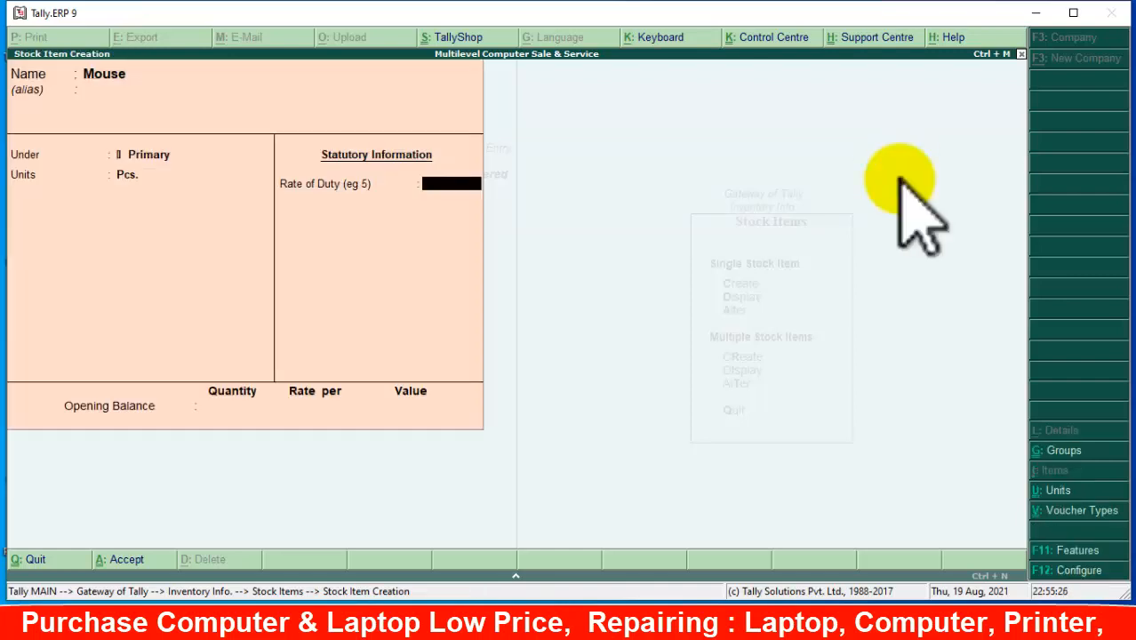
- Leave the rate of duty and opening balance blank and save the Mouse stock item
{"action": "key", "text": "Return"}
{"action": "left_click", "coordinate": [898, 178]}
{"action": "key", "text": "ctrl+a"}
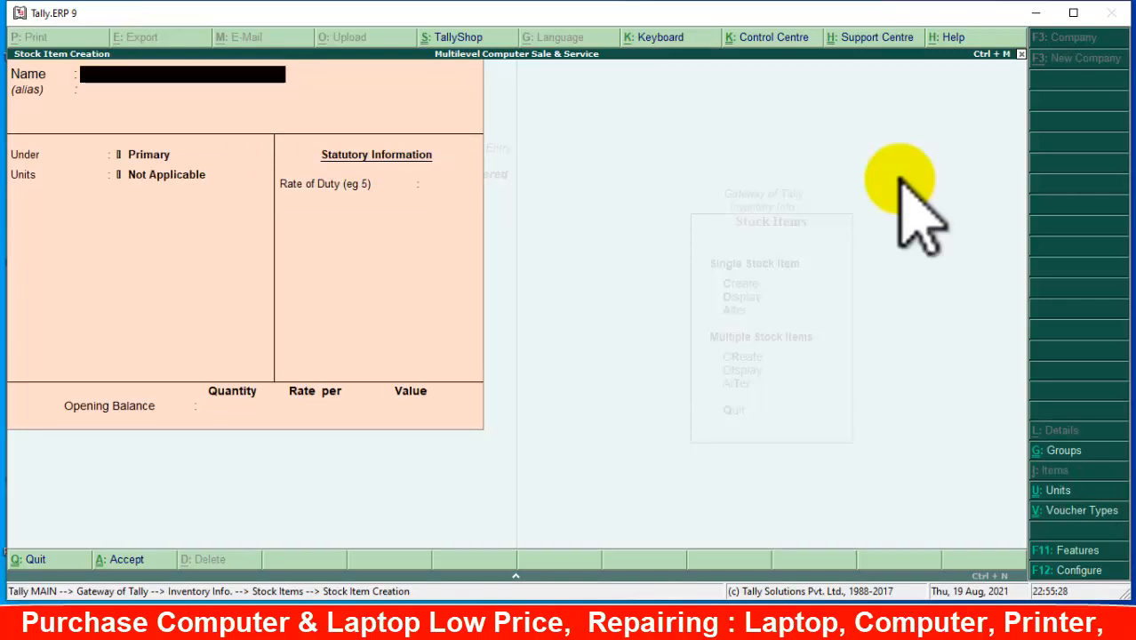
{"action": "type", "text": "Key"}
{"action": "type", "text": "boa\rd"}
{"action": "key", "text": "Return"}
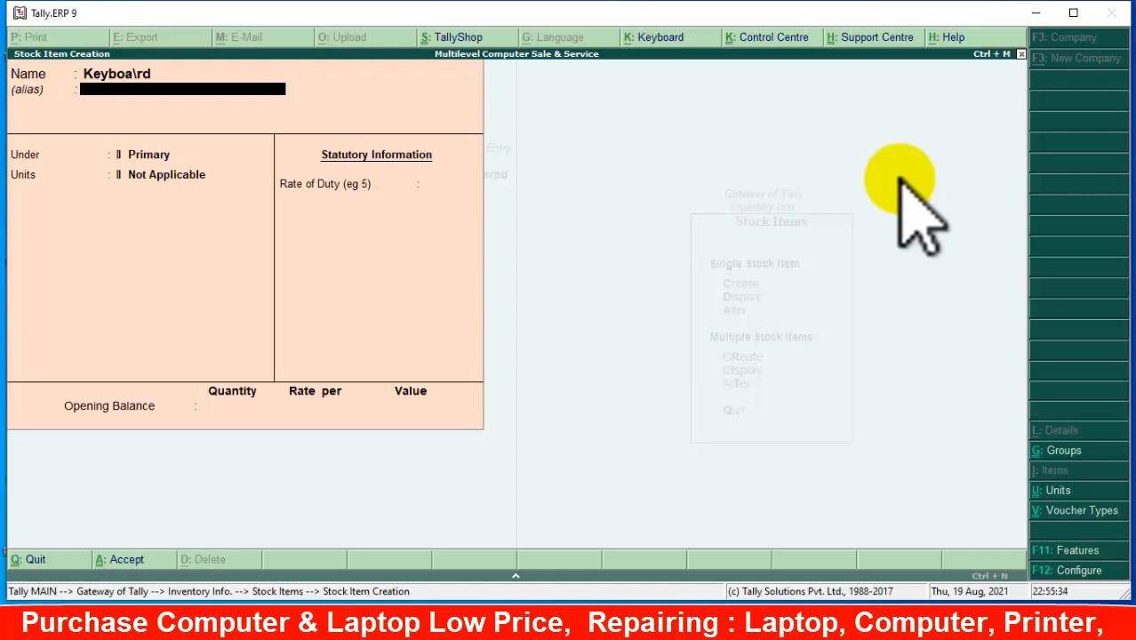
{"action": "key", "text": "BackSpace"}
{"action": "type", "text": "\\\\\\\\\\\\\\\\\\\\\\\\\\\\\\\\\\\\"}
{"action": "key", "text": "Escape"}
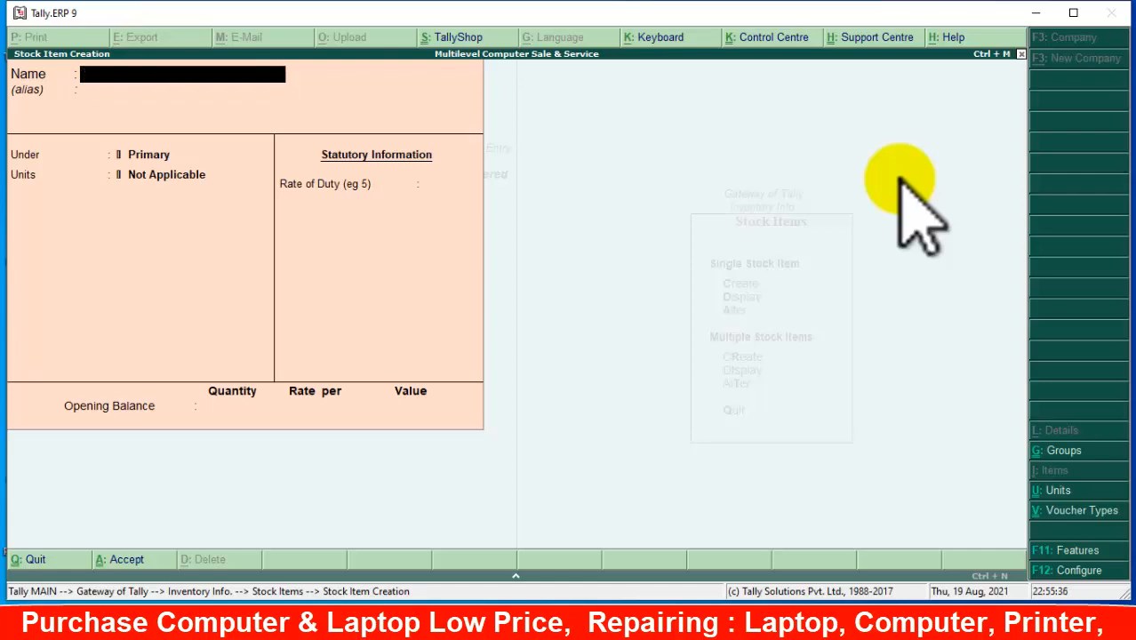
- Create the stock item Keyboard under Primary with units Pcs., leaving the alias and rate of duty blank
{"action": "type", "text": "Keyboard"}
{"action": "key", "text": "Return"}
{"action": "key", "text": "Return"}
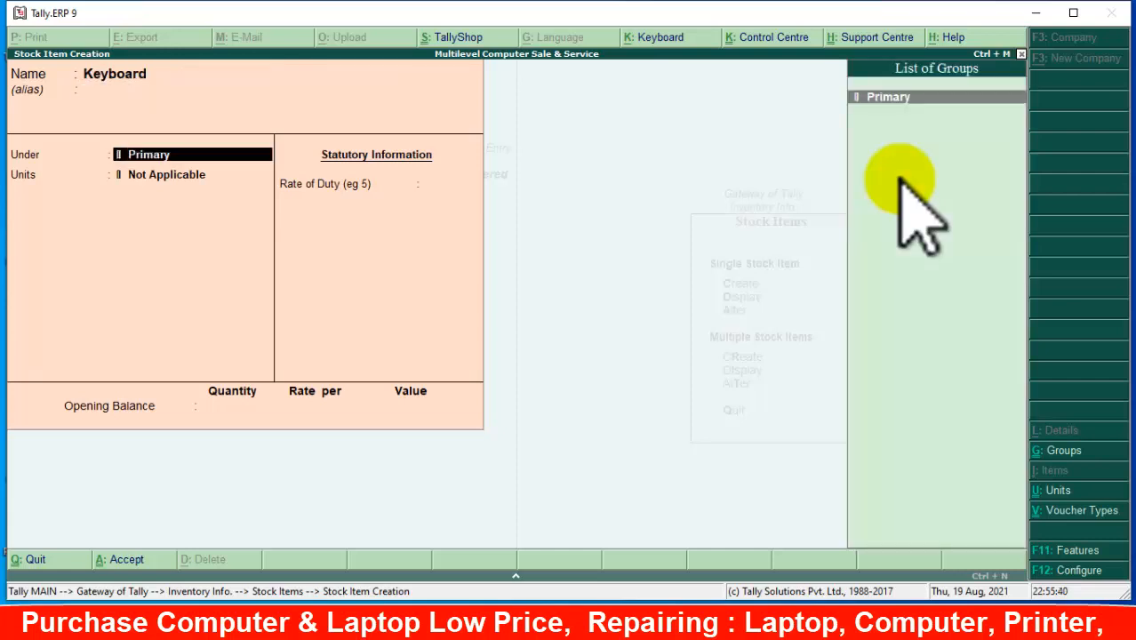
{"action": "key", "text": "Return"}
{"action": "key", "text": "Down"}
{"action": "key", "text": "Return"}
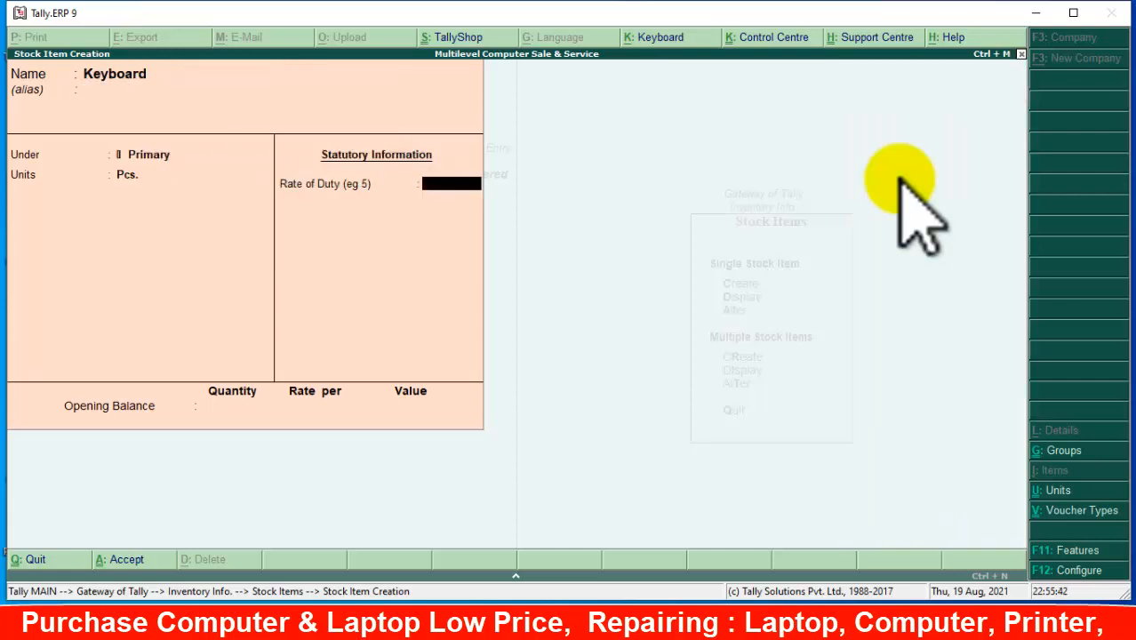
{"action": "key", "text": "Return"}
{"action": "key", "text": "Return"}
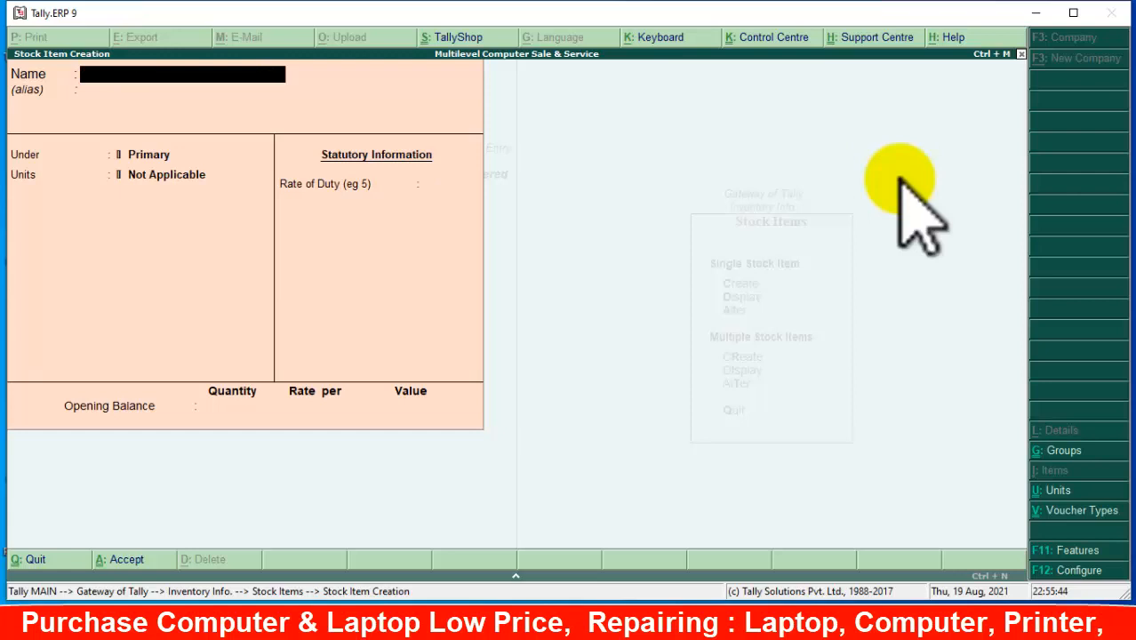
- Quit stock item creation and check the list of stock items available for single-item display
{"action": "key", "text": "Escape"}
{"action": "key", "text": "Return"}
{"action": "key", "text": "Escape"}
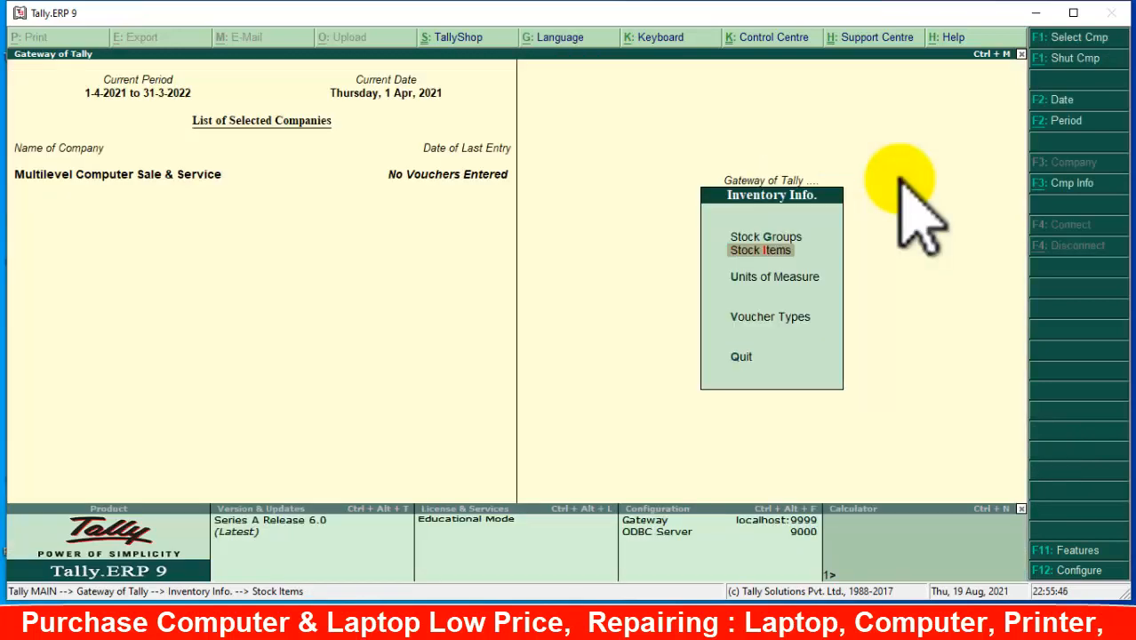
{"action": "key", "text": "Return"}
{"action": "key", "text": "Down"}
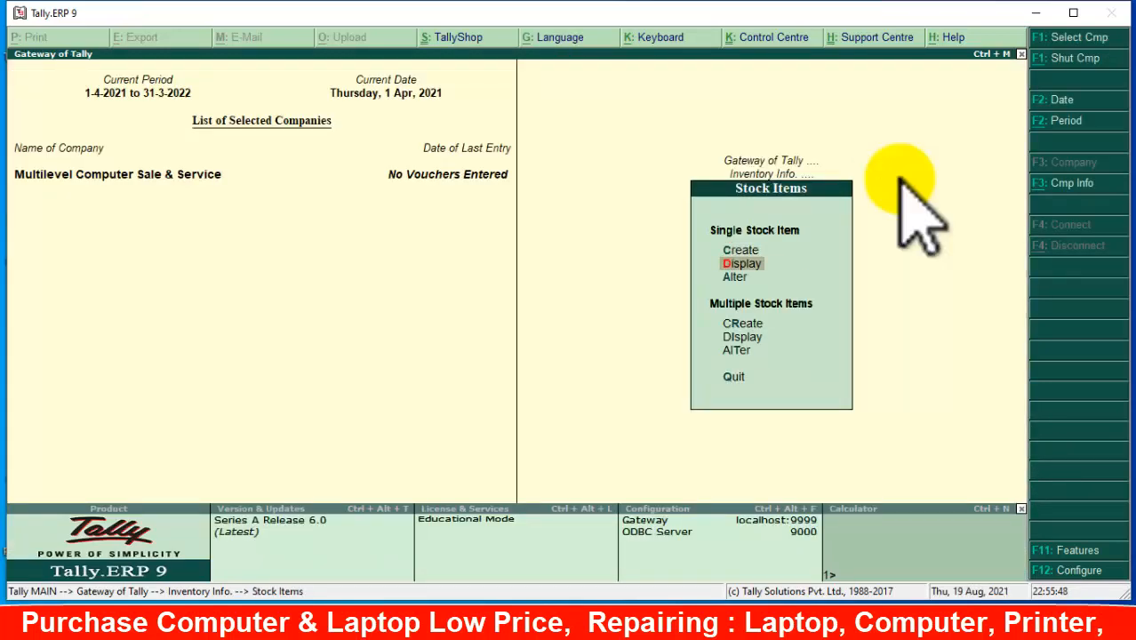
{"action": "key", "text": "Return"}
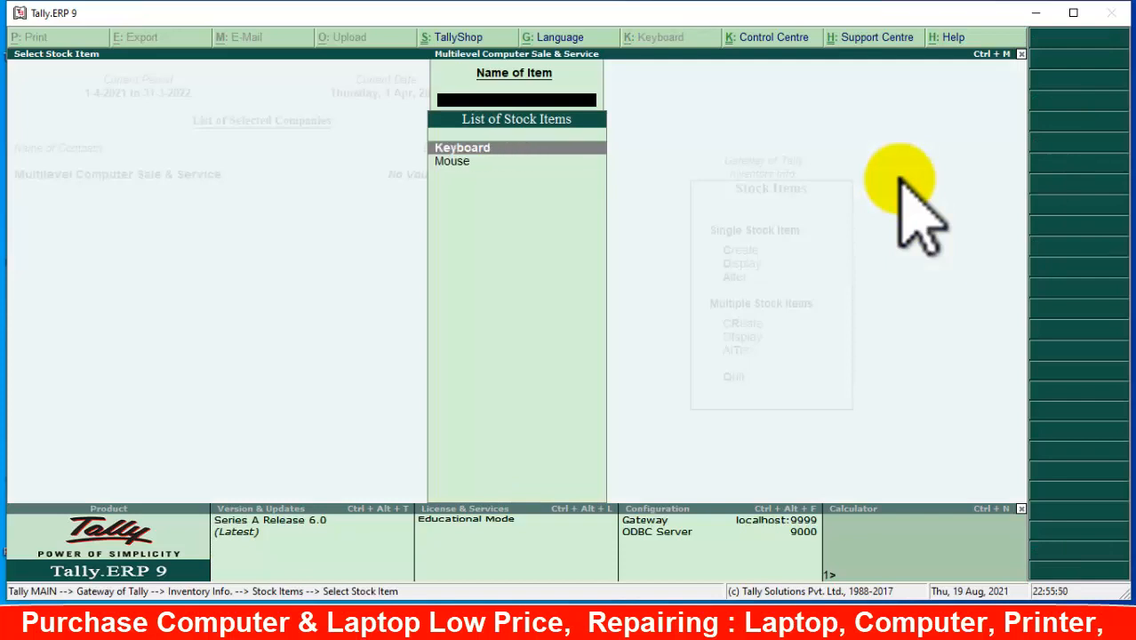
{"action": "key", "text": "Down"}
{"action": "key", "text": "Up"}
{"action": "key", "text": "Escape"}
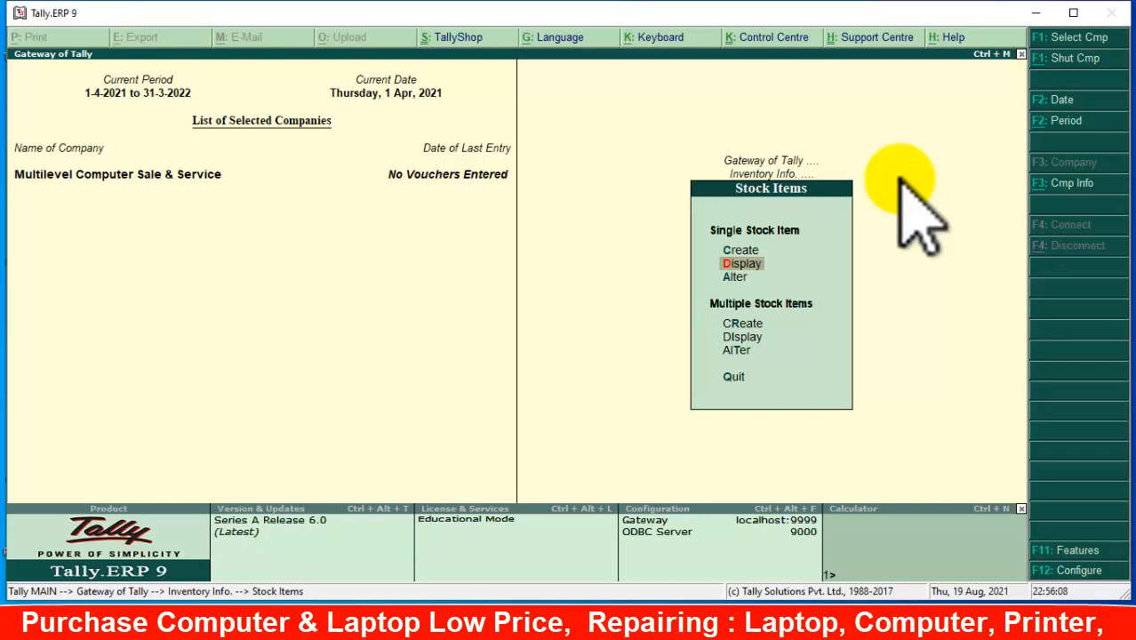
- Display the details of the Keyboard stock item and return to the Inventory Info. masters
{"action": "key", "text": "Return"}
{"action": "key", "text": "Return"}
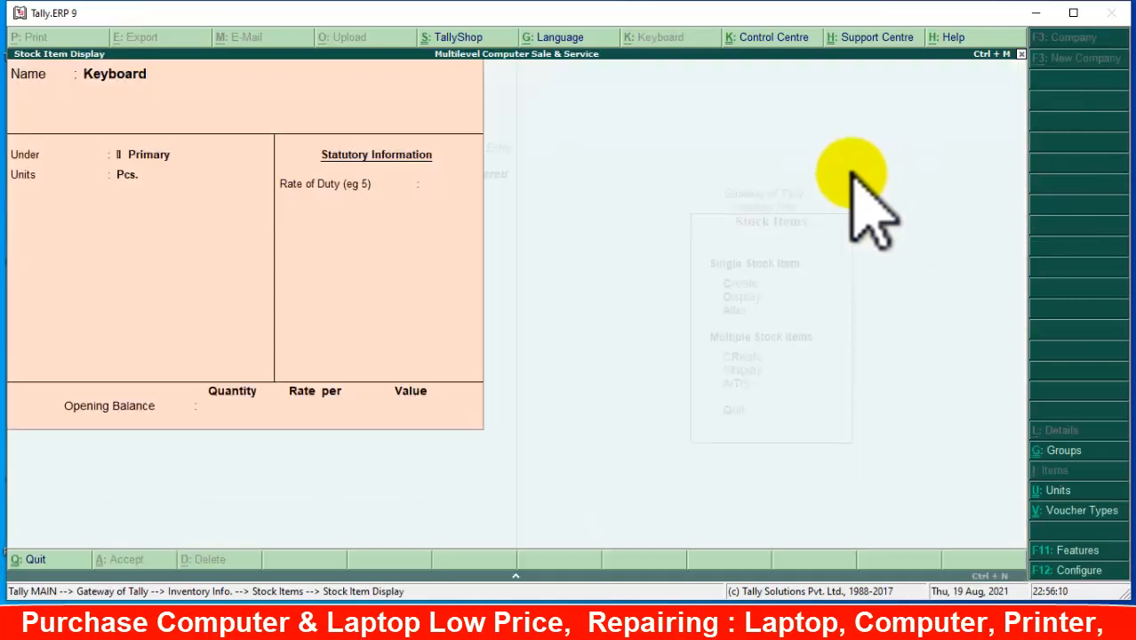
{"action": "left_click", "coordinate": [688, 230]}
{"action": "left_click", "coordinate": [690, 229]}
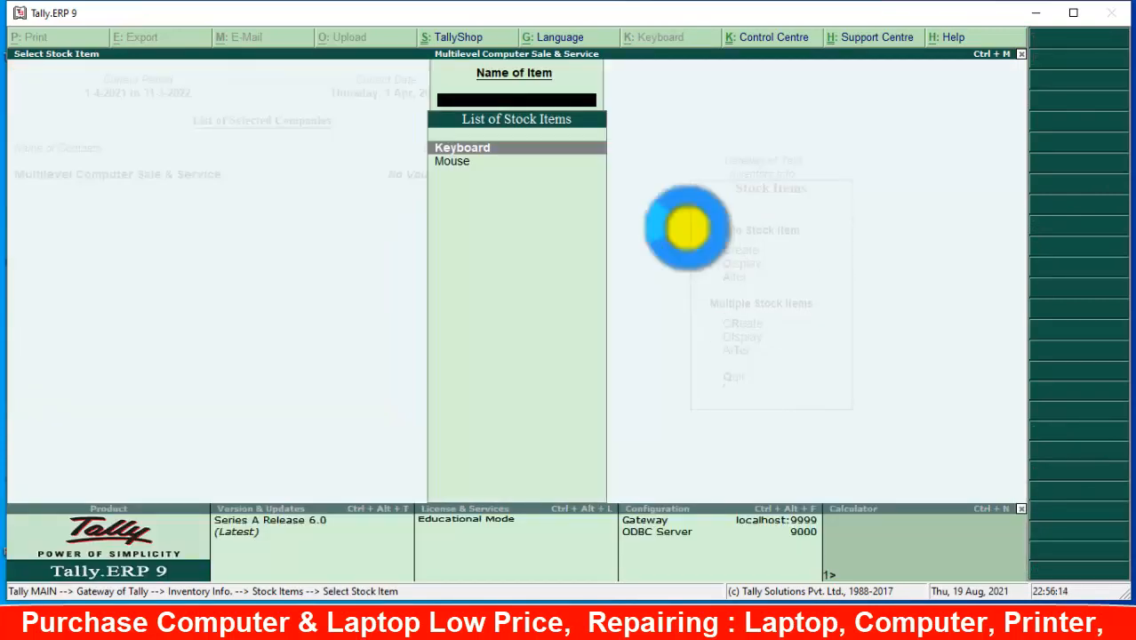
{"action": "key", "text": "Escape"}
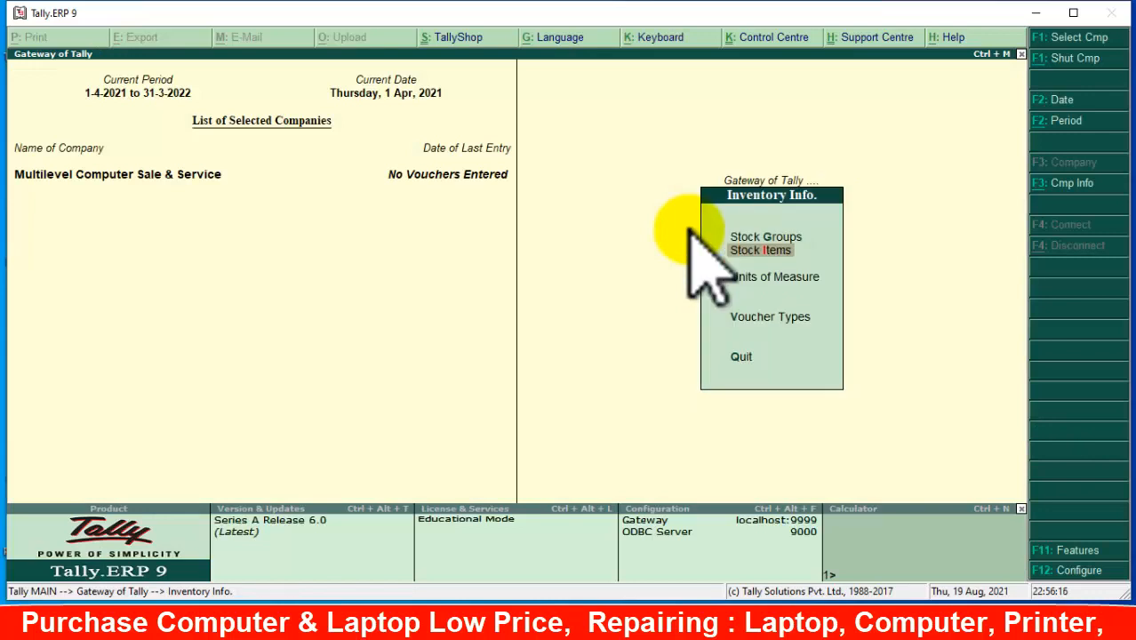
- View the blank single stock group creation form and quit it without creating a group
{"action": "key", "text": "Up"}
{"action": "key", "text": "Return"}
{"action": "key", "text": "Return"}
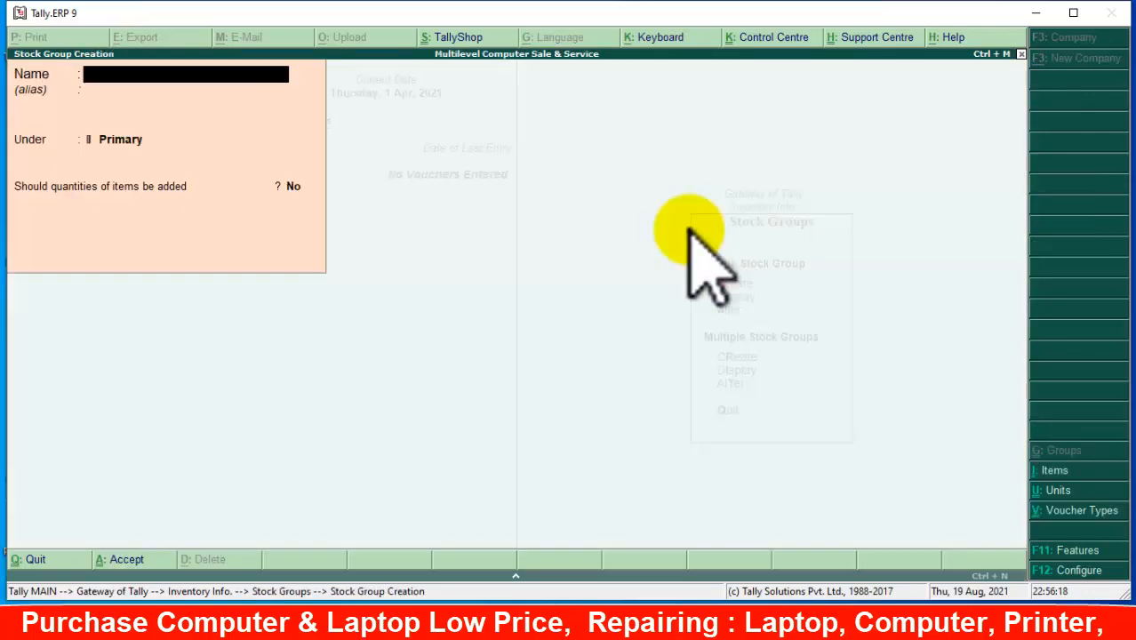
{"action": "key", "text": "Escape"}
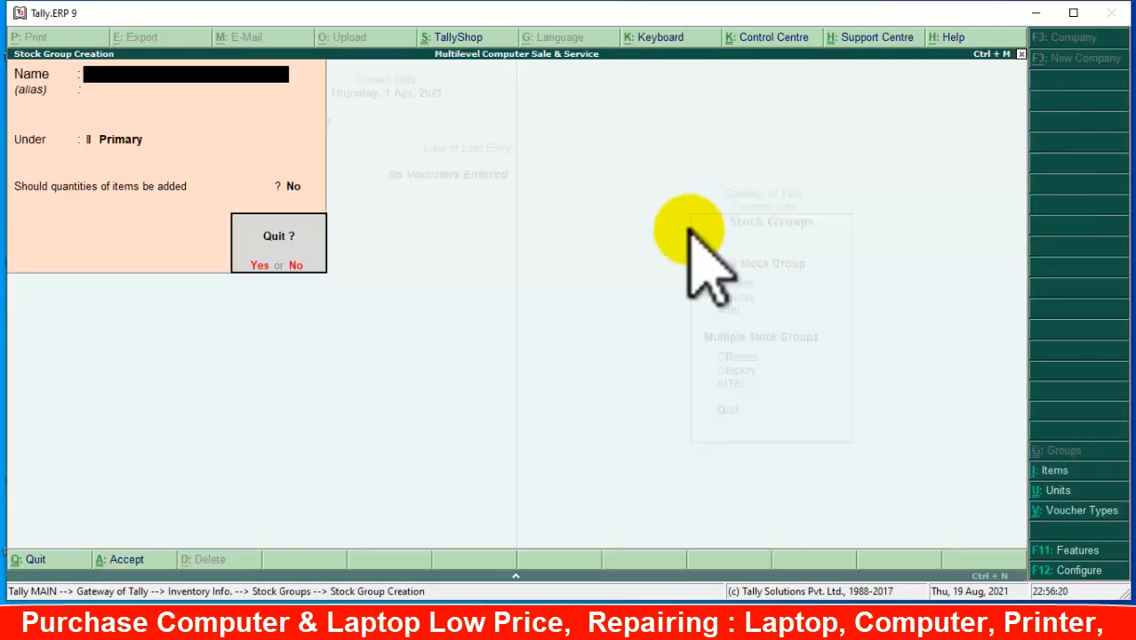
{"action": "key", "text": "Return"}
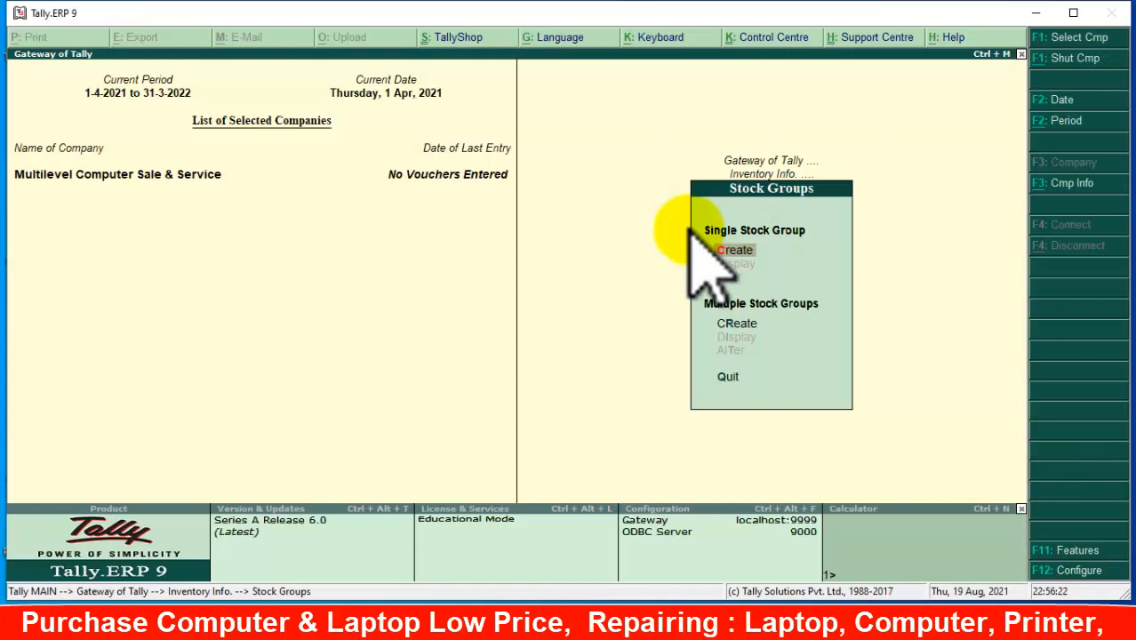